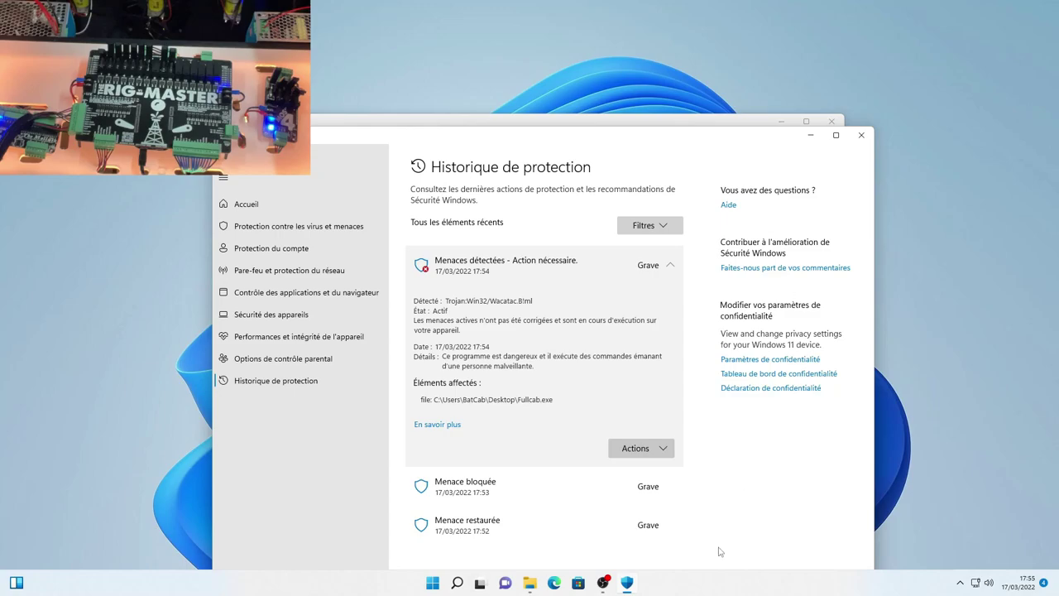
click(603, 582)
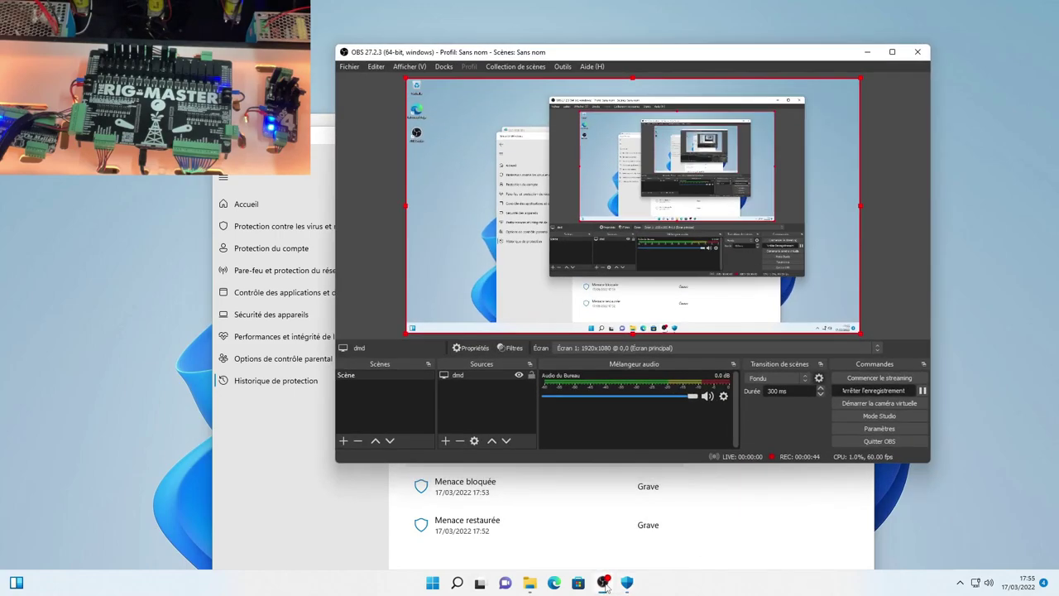
click(866, 56)
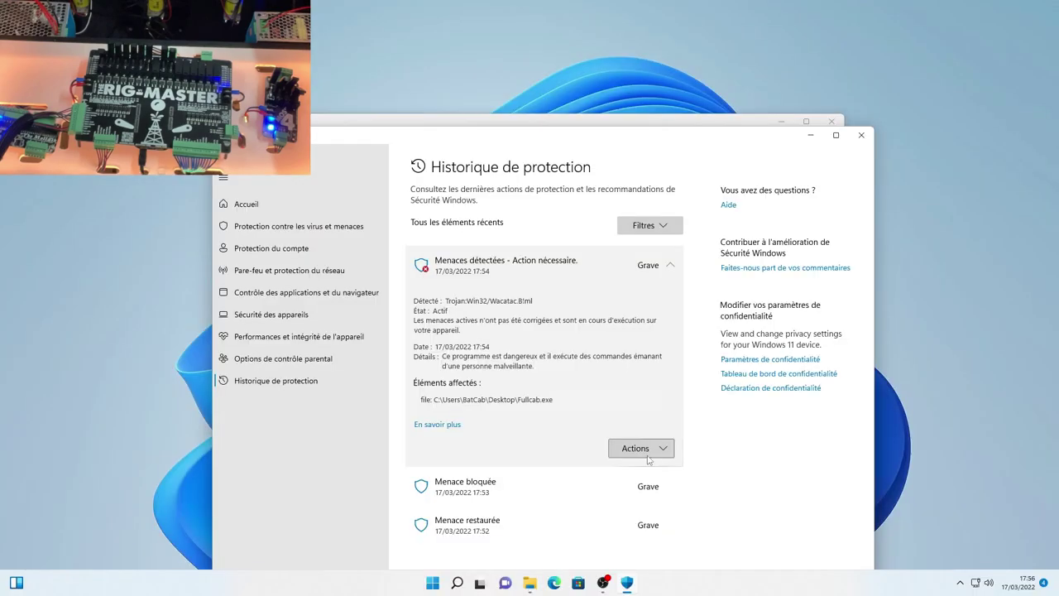
- Allow the detected Fullcab.exe threat on the device and restore the file from quarantine
click(648, 454)
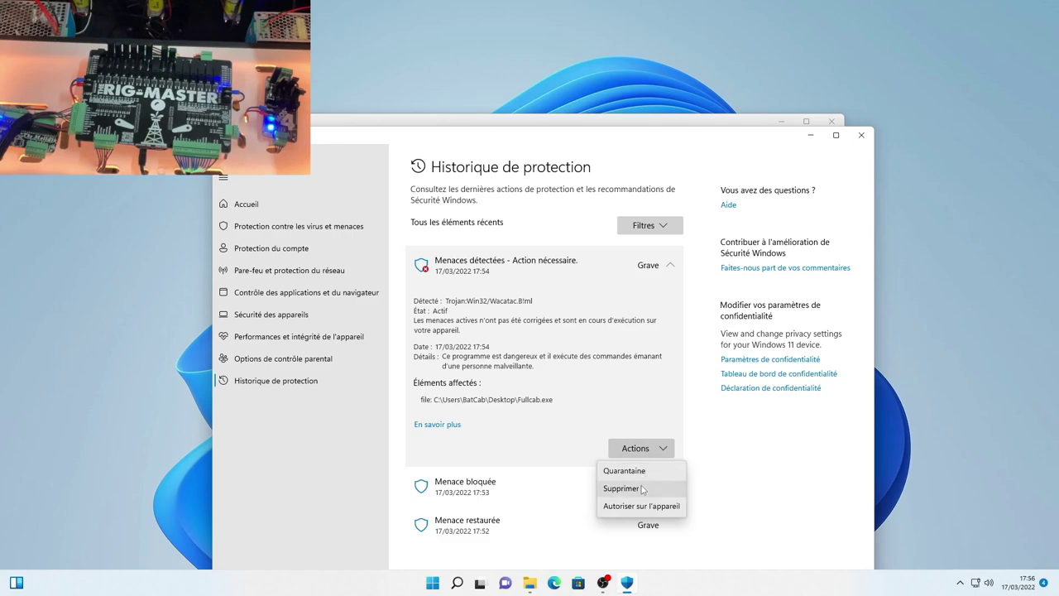
click(642, 506)
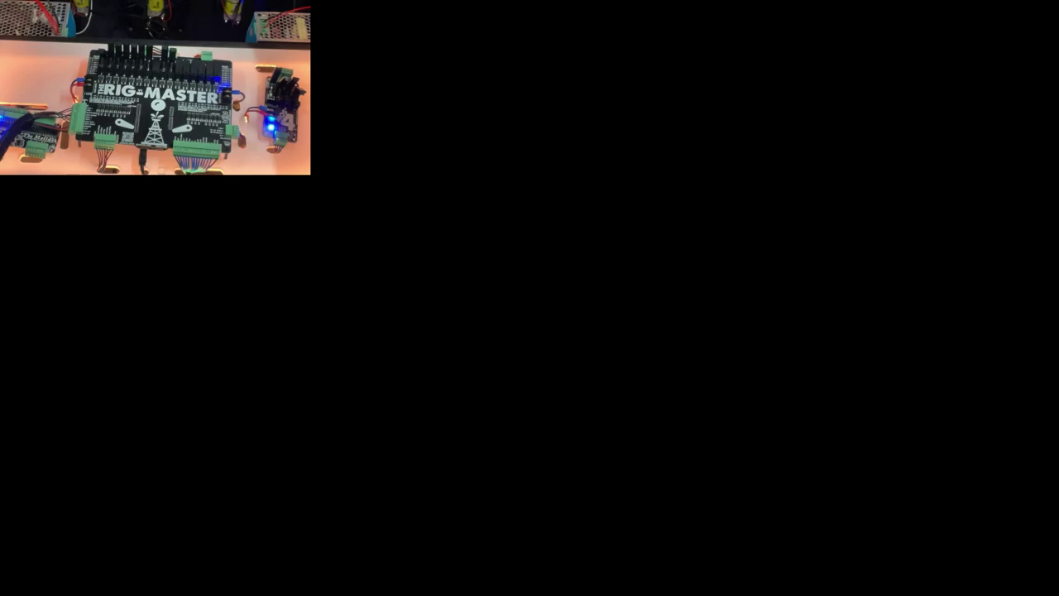
click(492, 368)
click(635, 474)
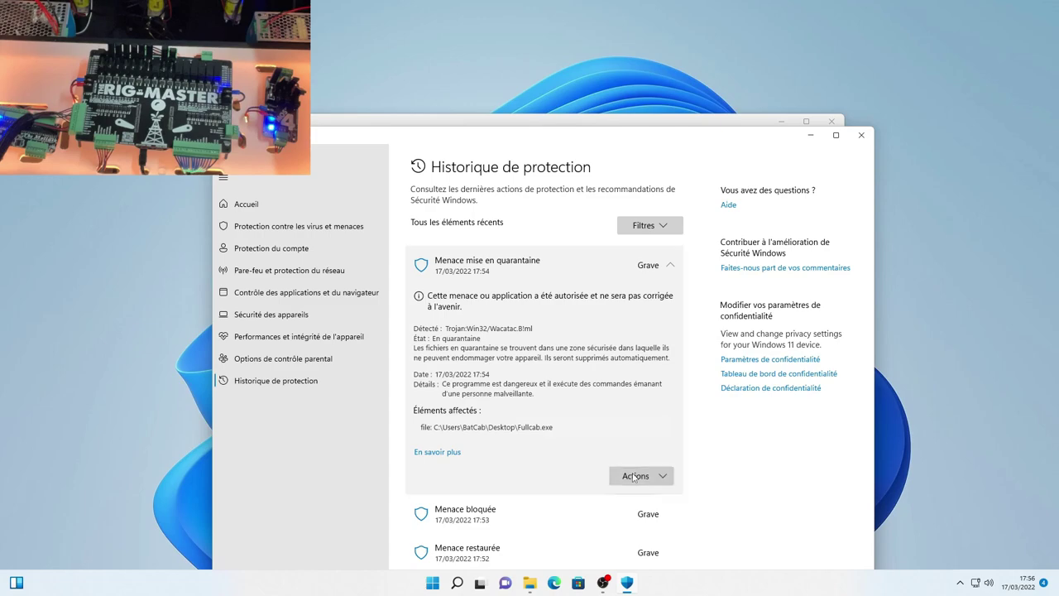
click(635, 499)
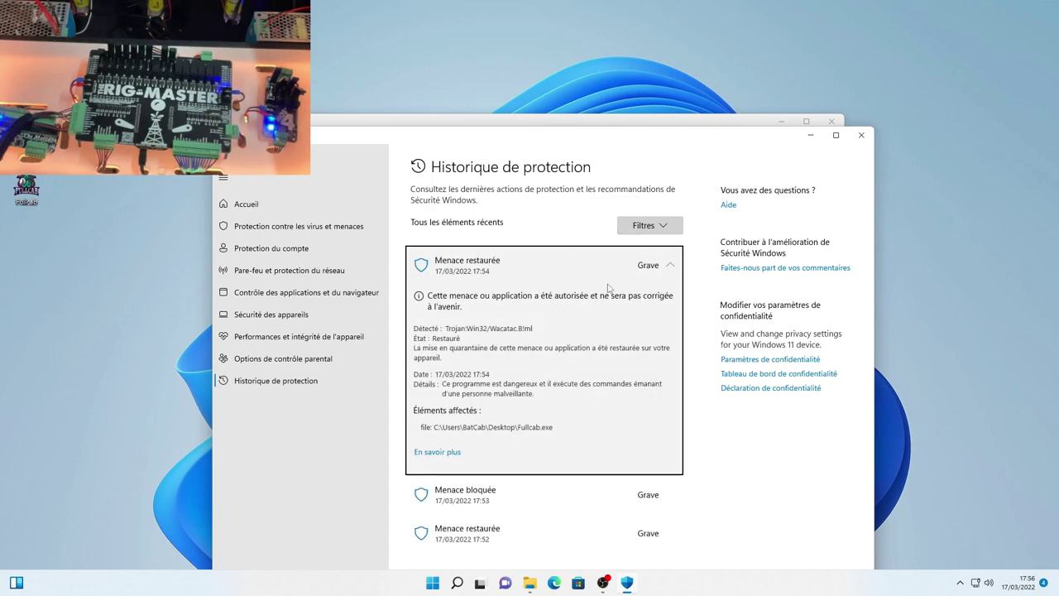
- Close the protection history and ESD-USB (D:) windows, and move the Fullcab icon clear of the other desktop icons
click(859, 135)
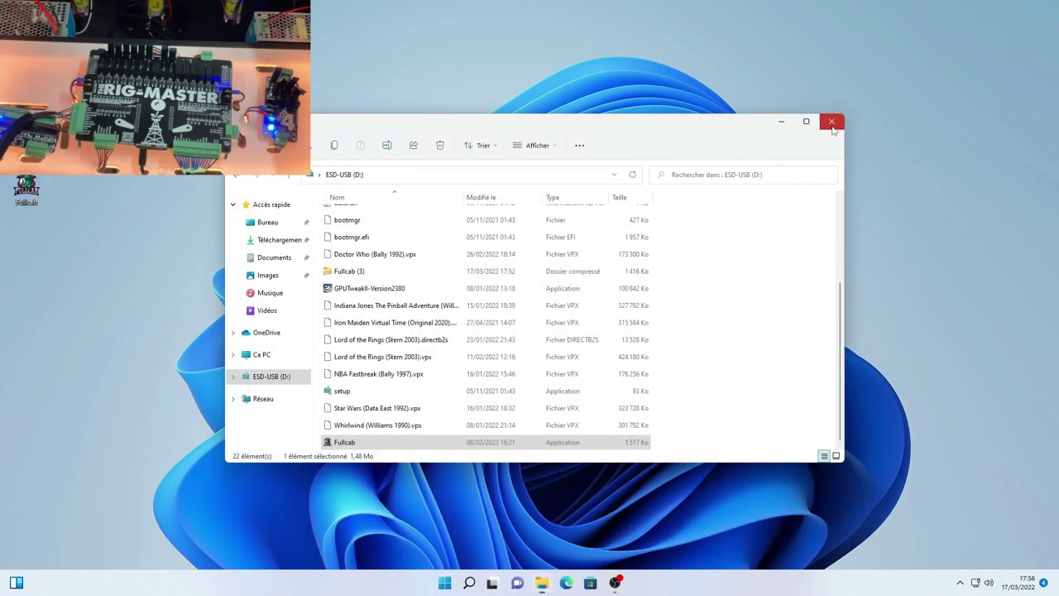
click(831, 122)
double_click(26, 188)
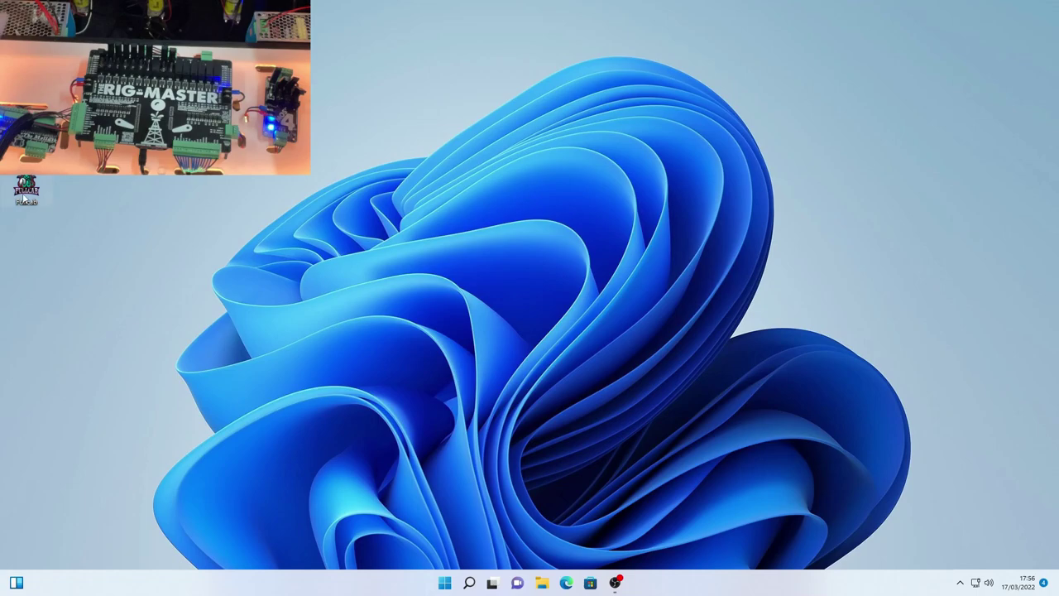
key(Delete)
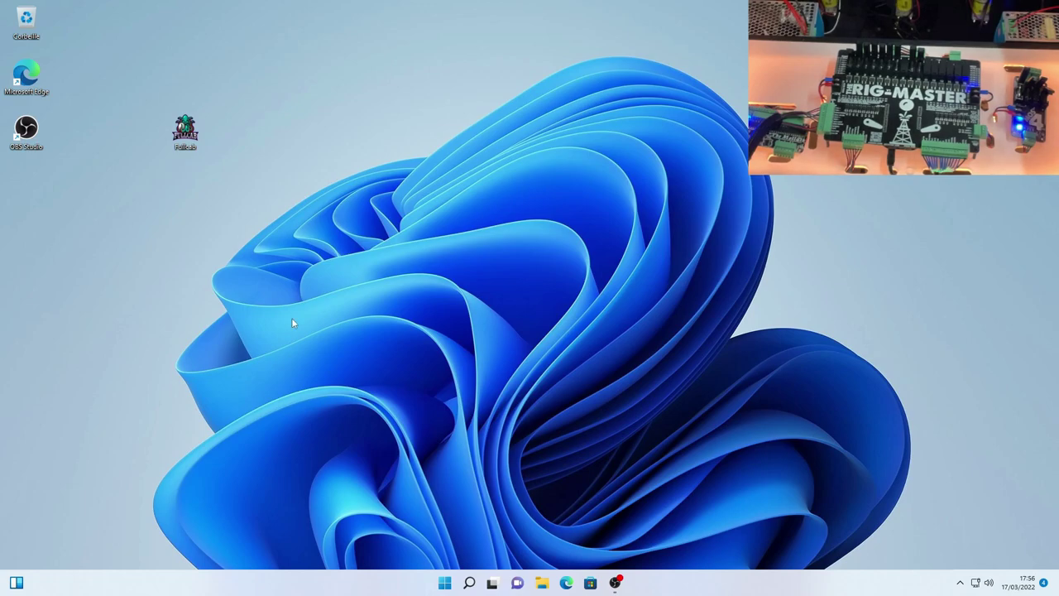
click(614, 583)
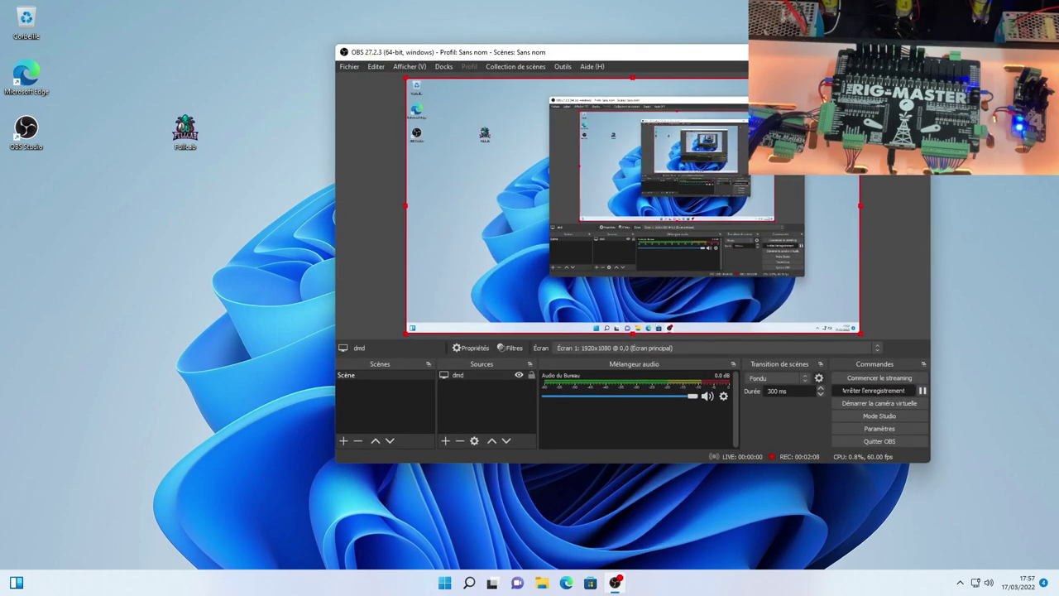
click(614, 582)
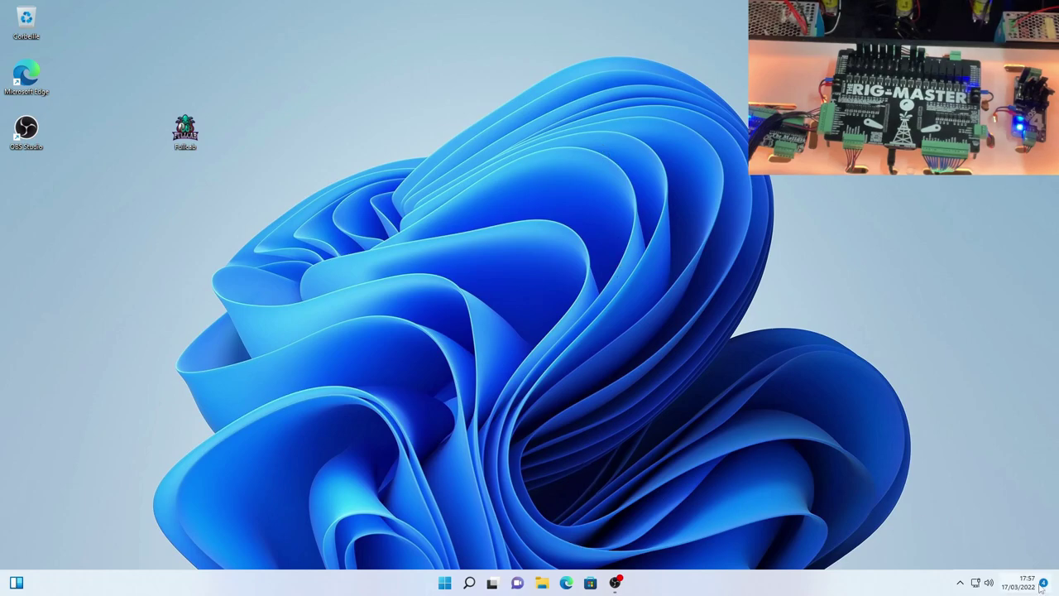
click(961, 582)
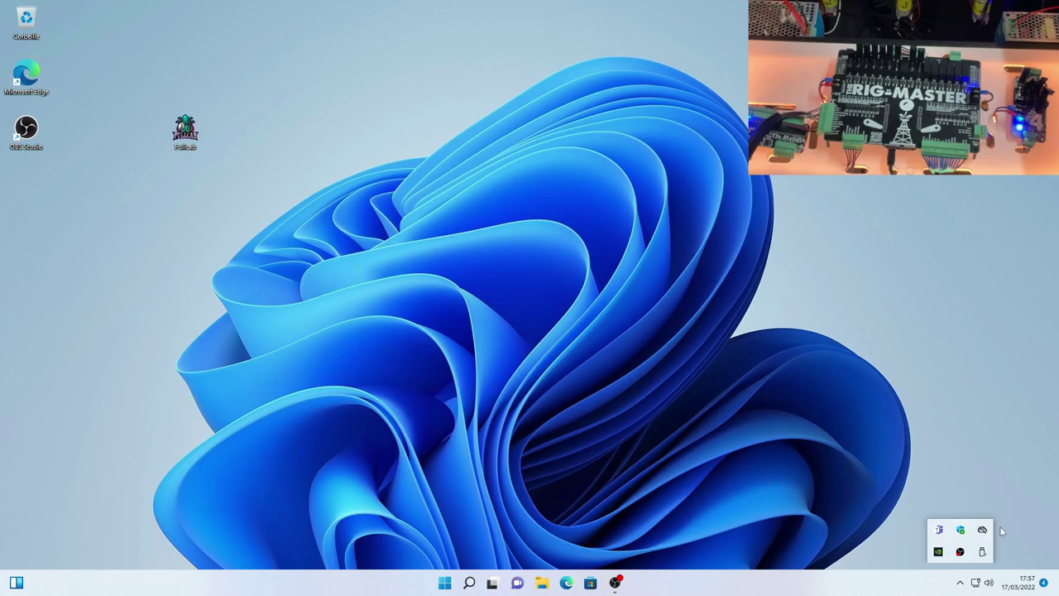
click(877, 404)
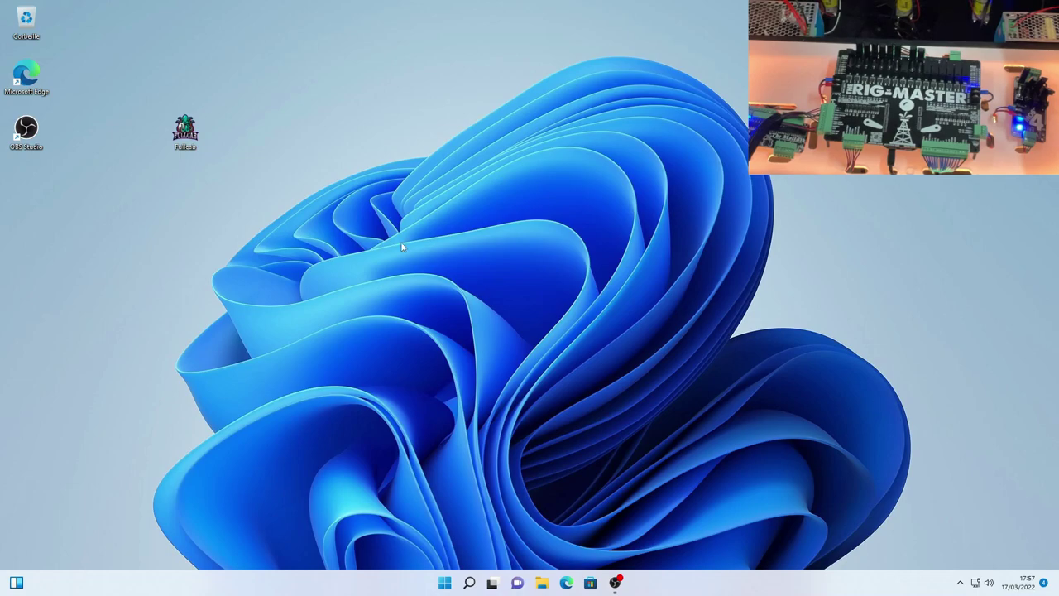
- Run Fullcab from the desktop as administrator and approve the elevation request
right_click(182, 144)
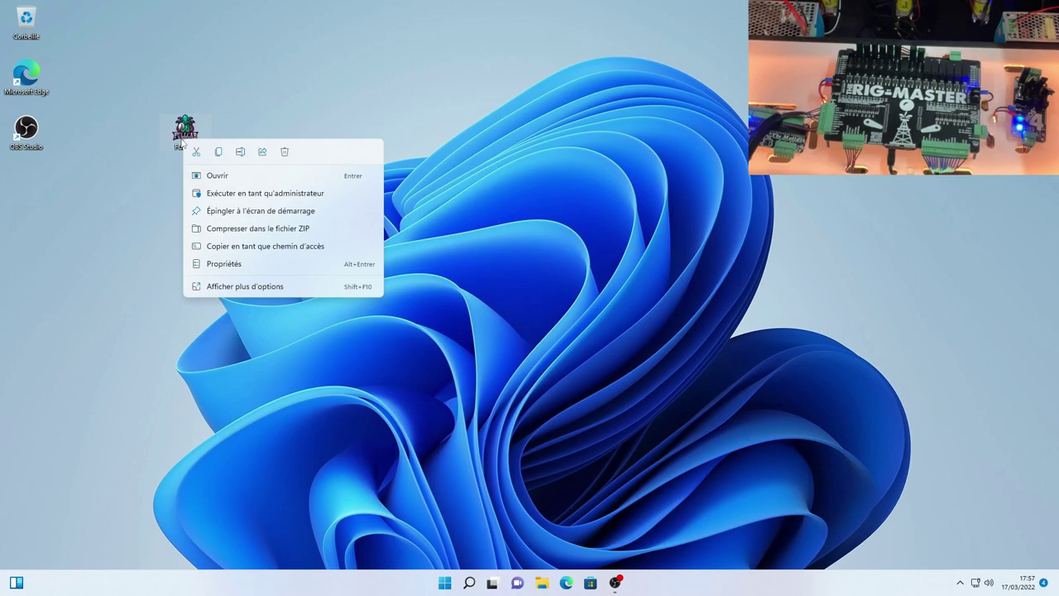
click(220, 199)
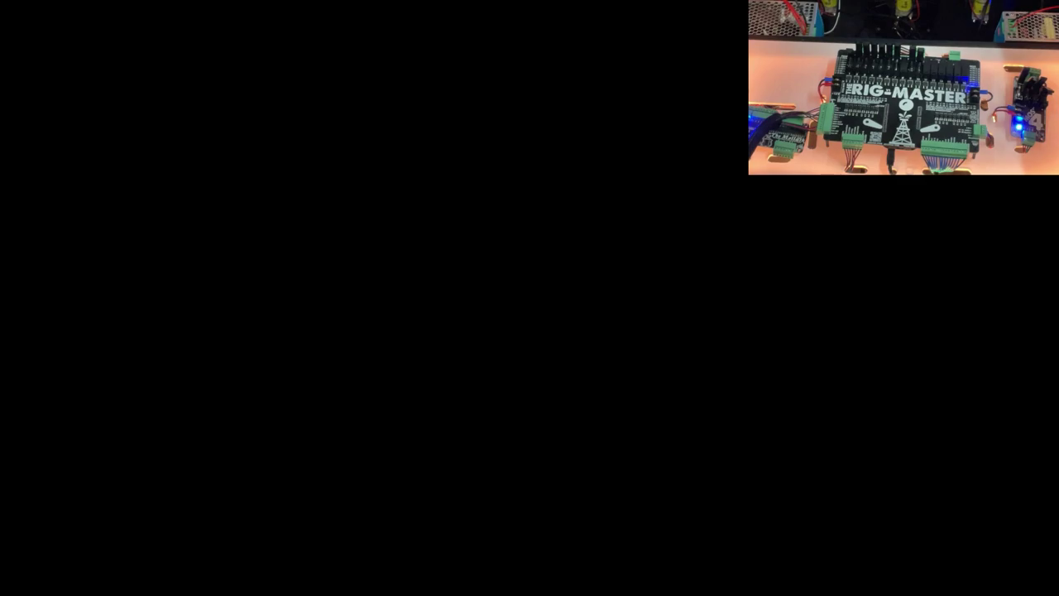
click(457, 387)
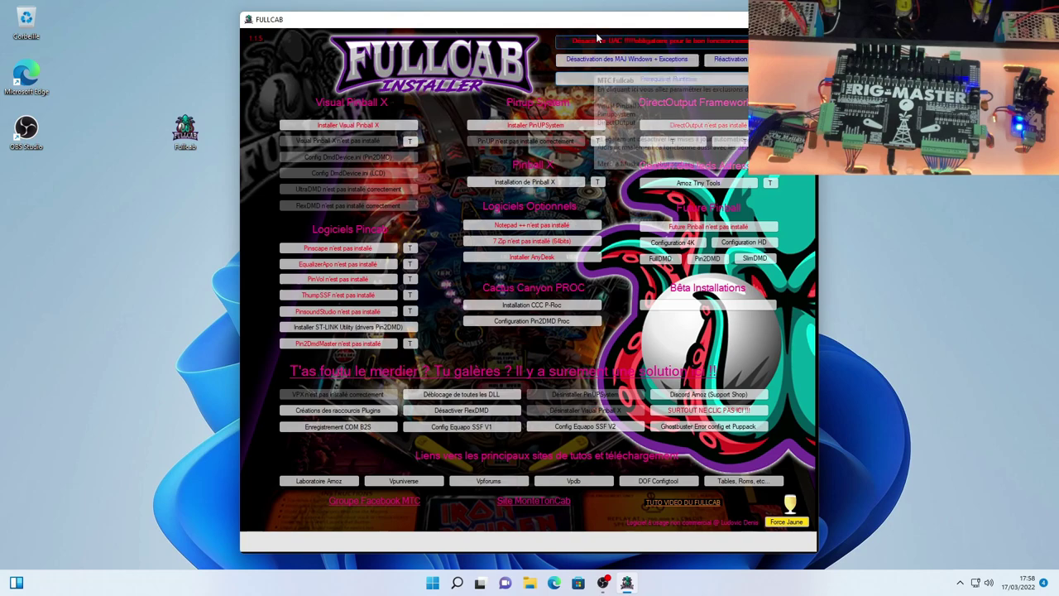
- Disable UAC through the Fullcab installer and install Pinscape
click(597, 43)
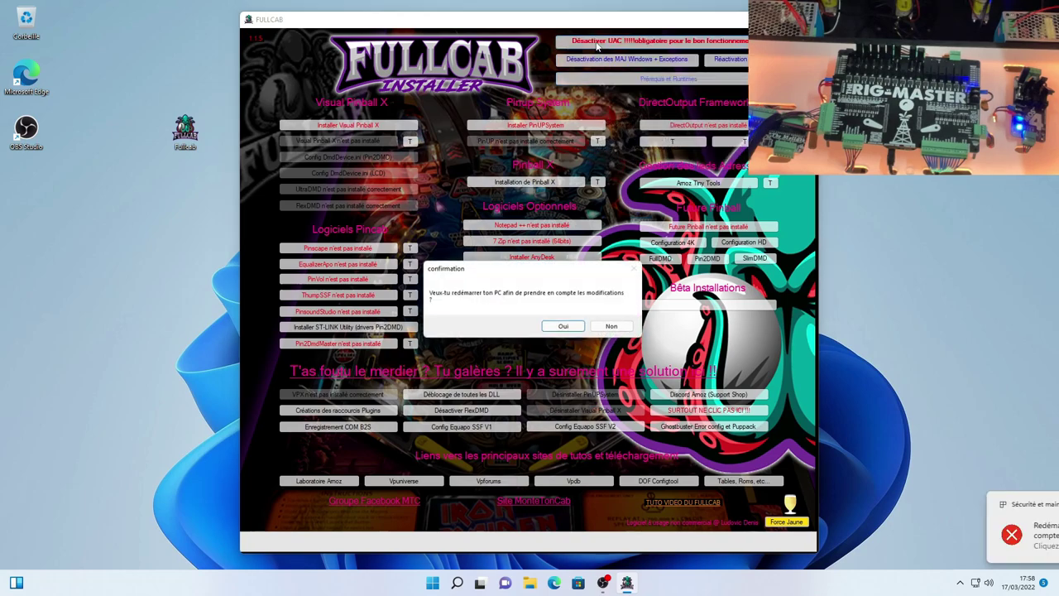
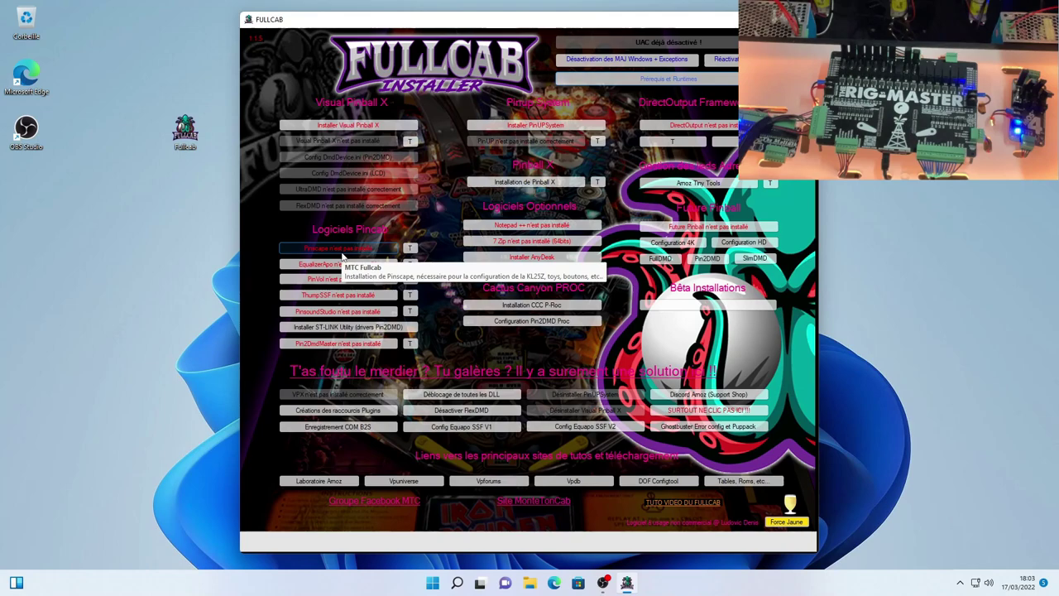
click(342, 253)
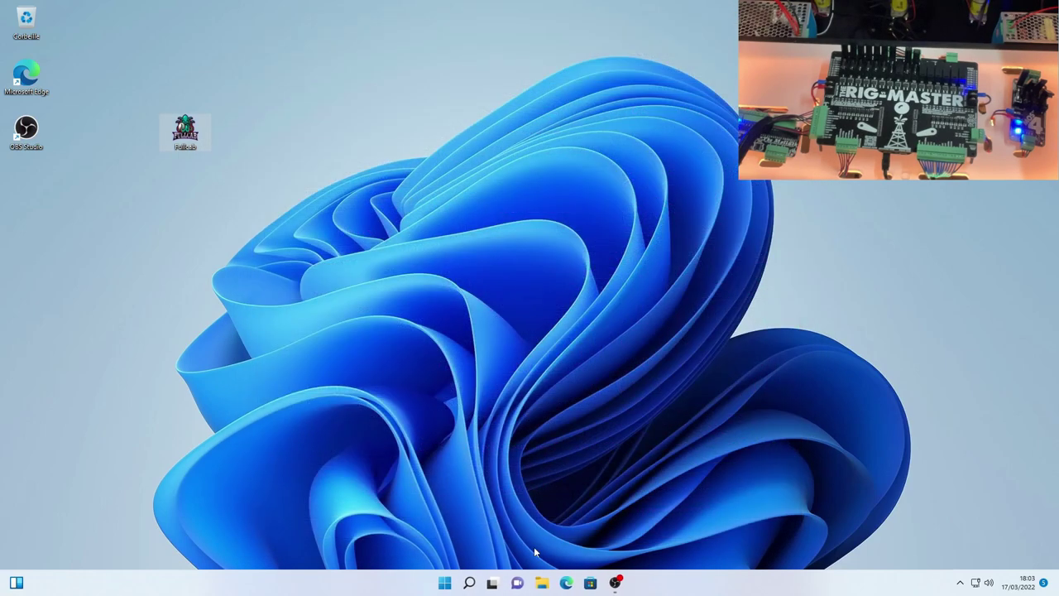
- Launch PinscapeConfigTool from C:\PinscapeConfigTool and permanently dismiss the DirectOutput Framework notice
click(541, 582)
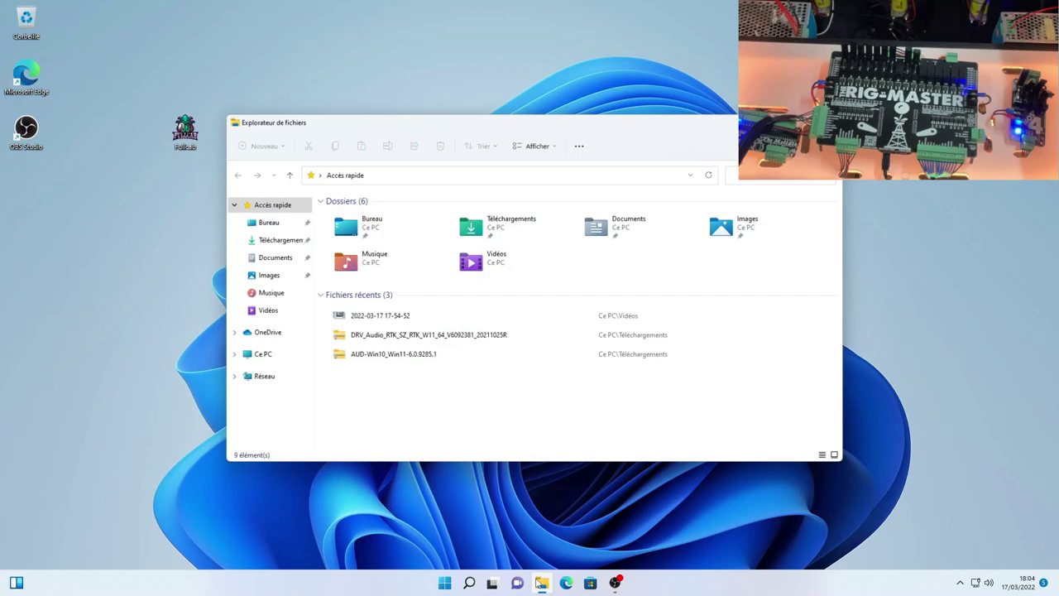
click(259, 354)
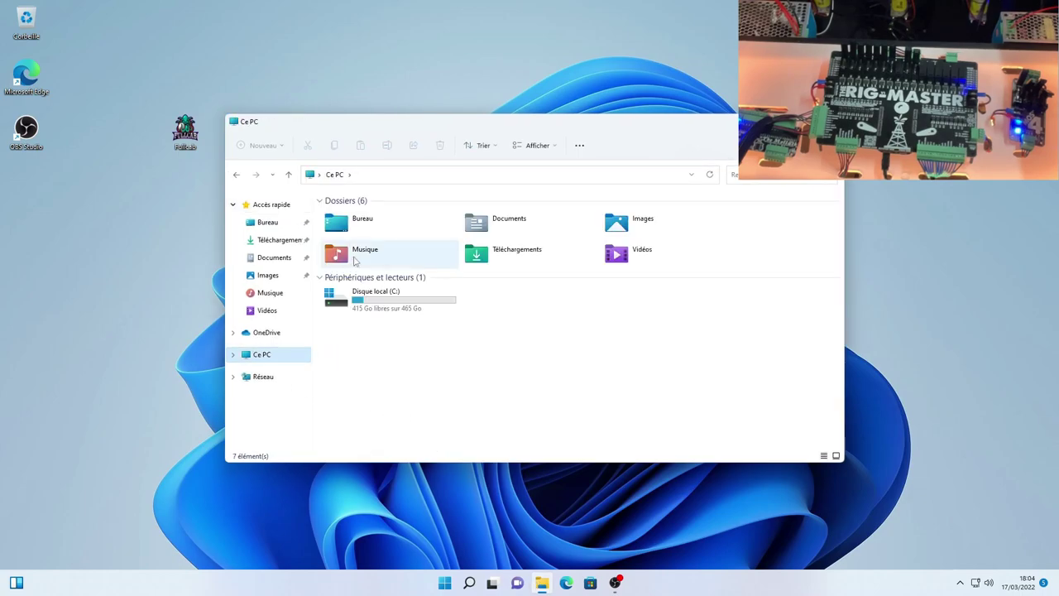
double_click(361, 298)
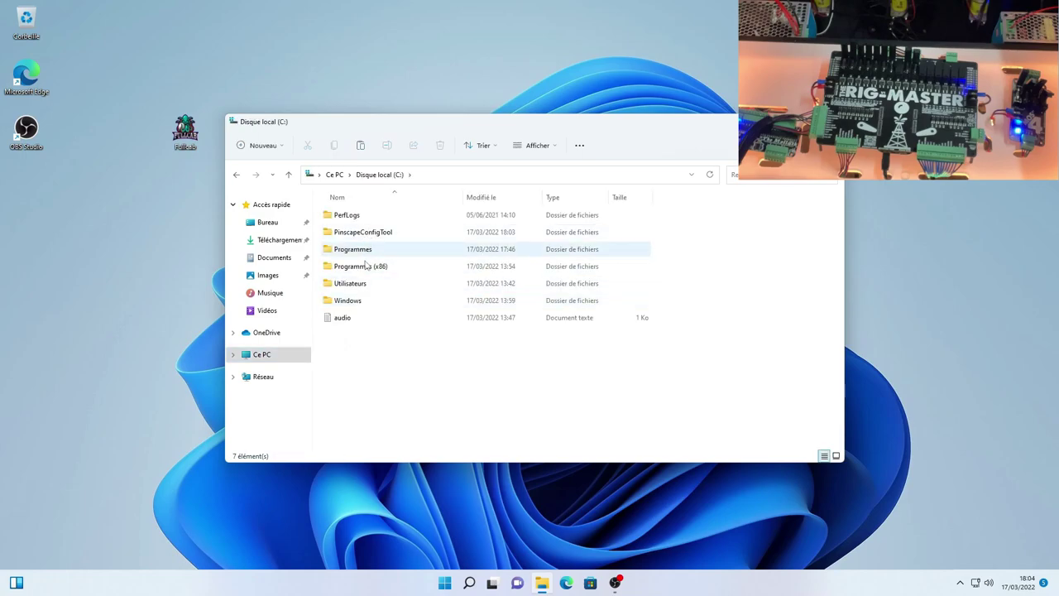
double_click(358, 234)
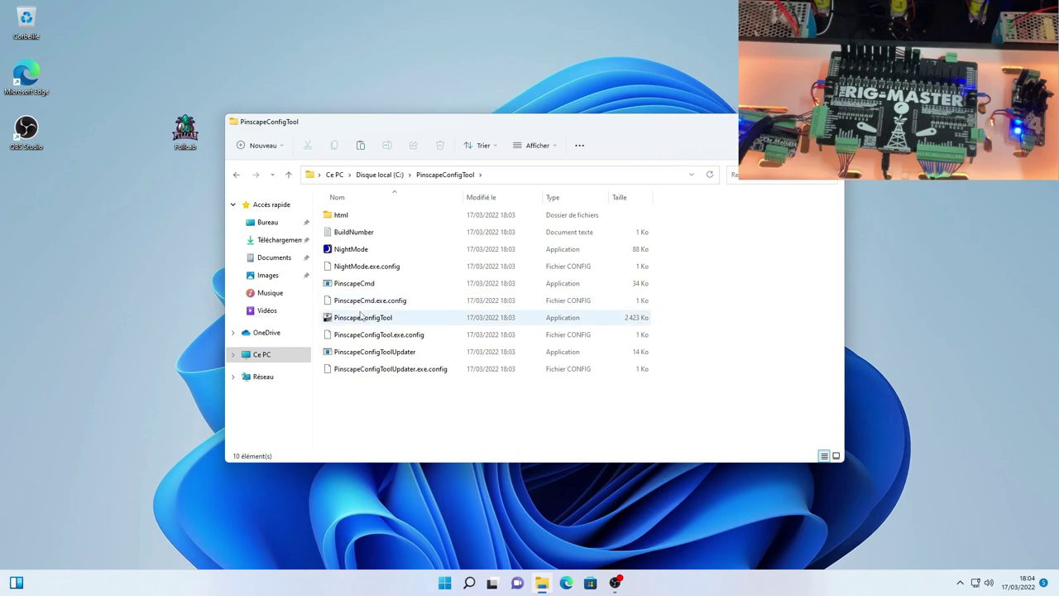
double_click(361, 317)
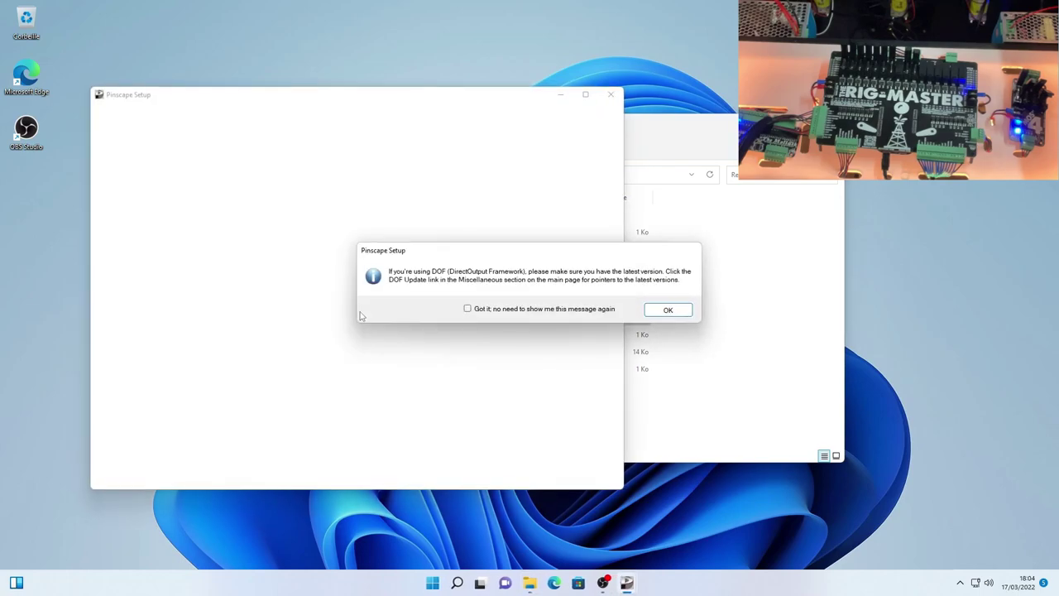
click(468, 309)
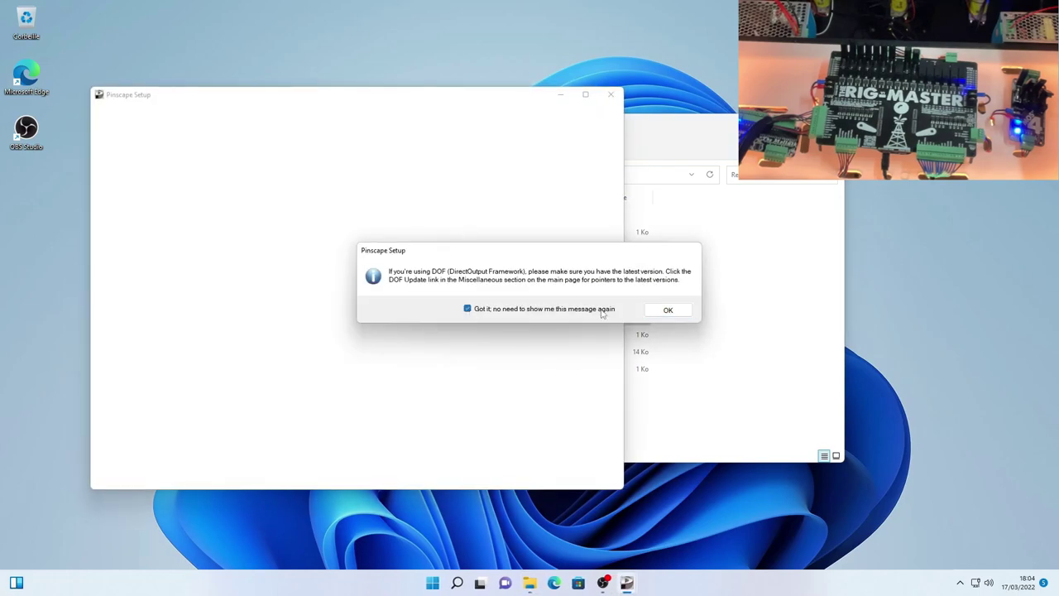
click(666, 309)
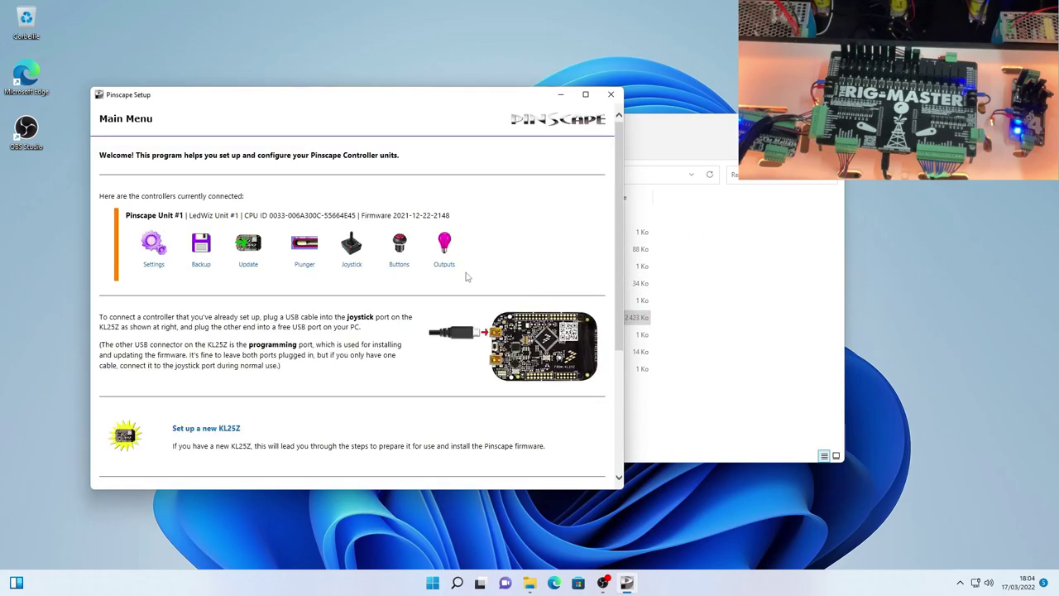
- Maximize the Pinscape Setup window and install the available update of the program
double_click(464, 101)
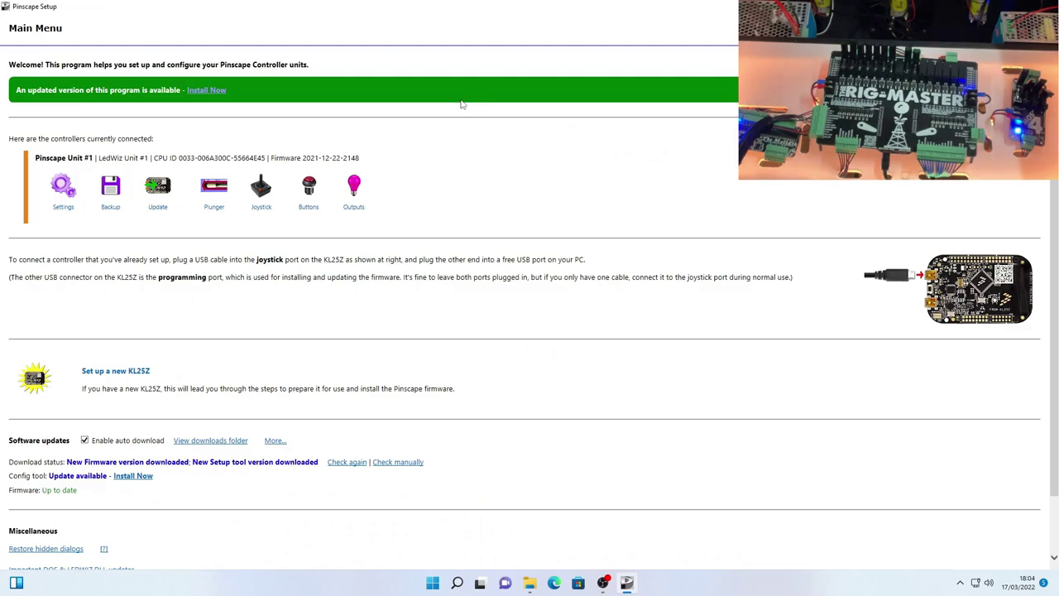
click(214, 91)
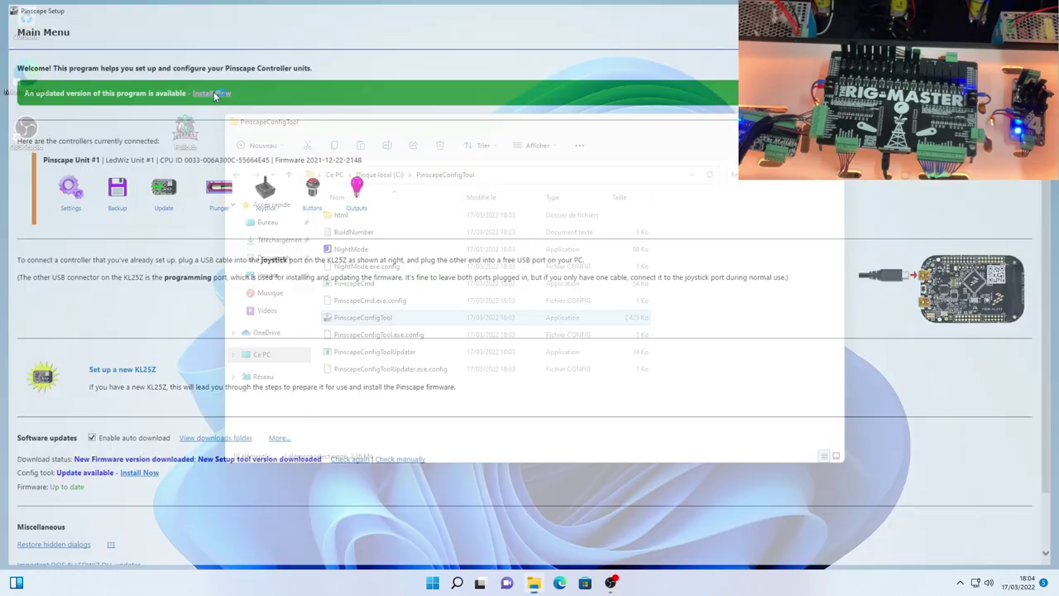
double_click(332, 138)
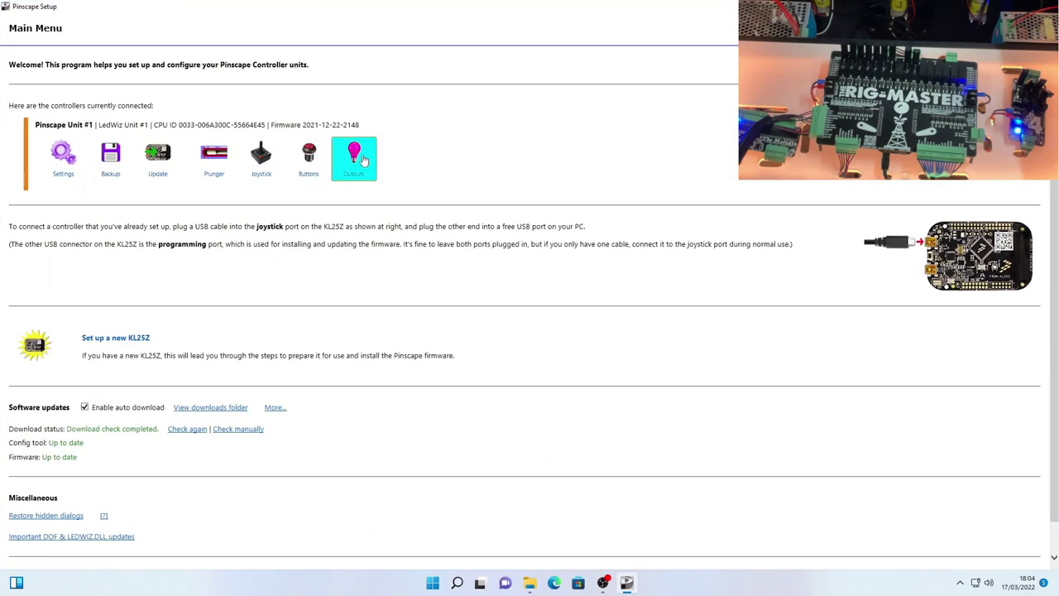
- Open the settings of Pinscape Unit #1 and review them from system type and plunger setup through button inputs to feedback device outputs
click(59, 168)
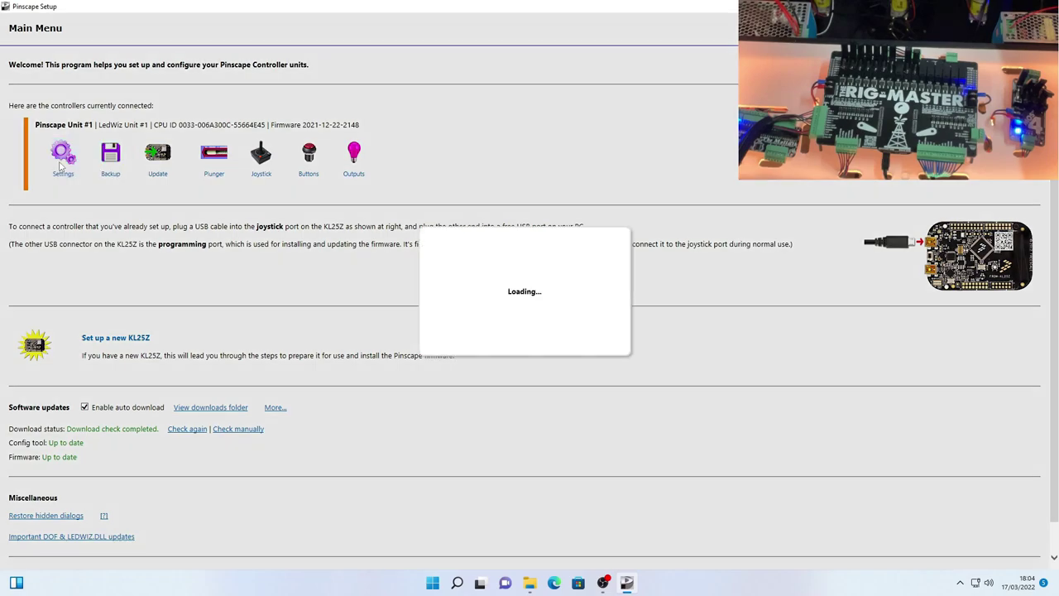
scroll(302, 169, down, 10)
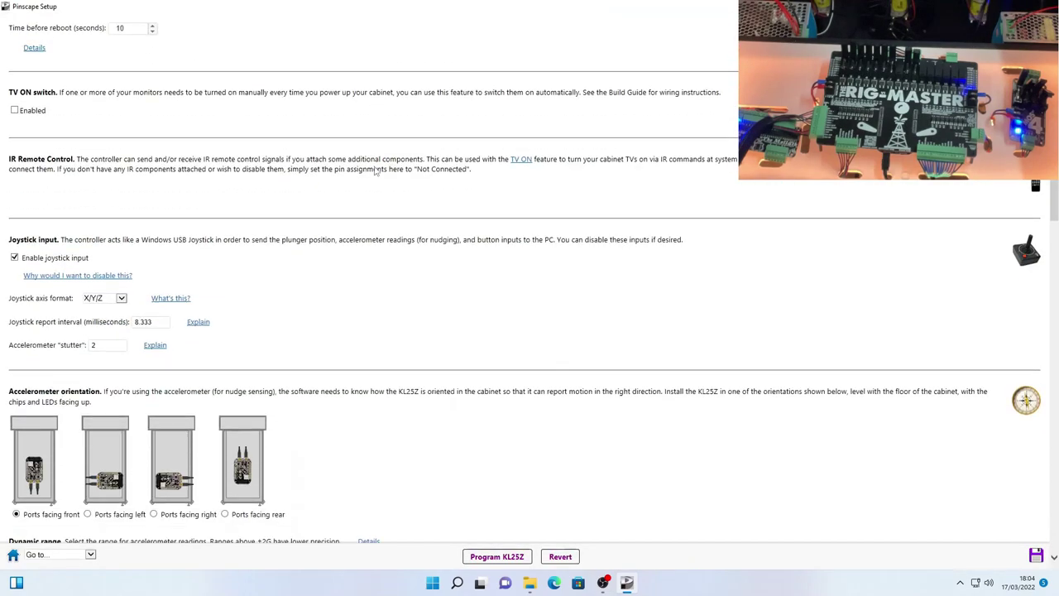
scroll(374, 171, up, 10)
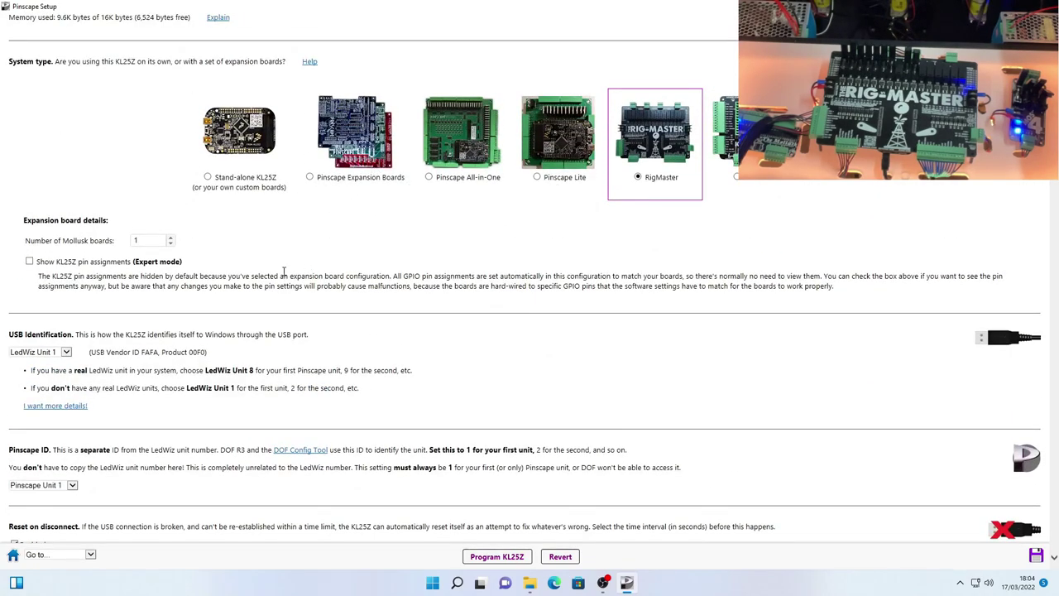
scroll(209, 275, down, 10)
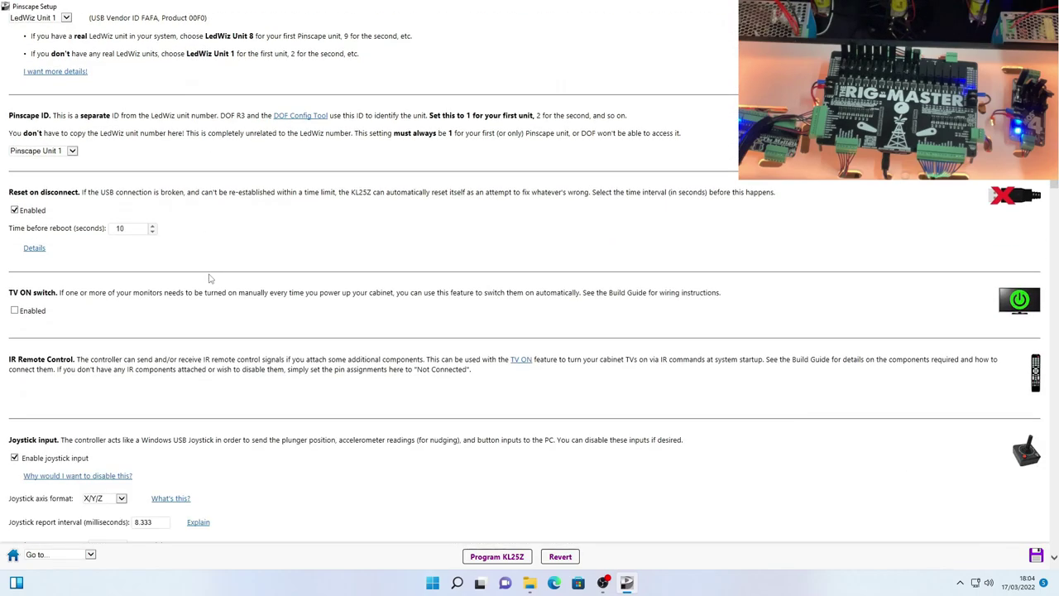
scroll(209, 279, down, 5)
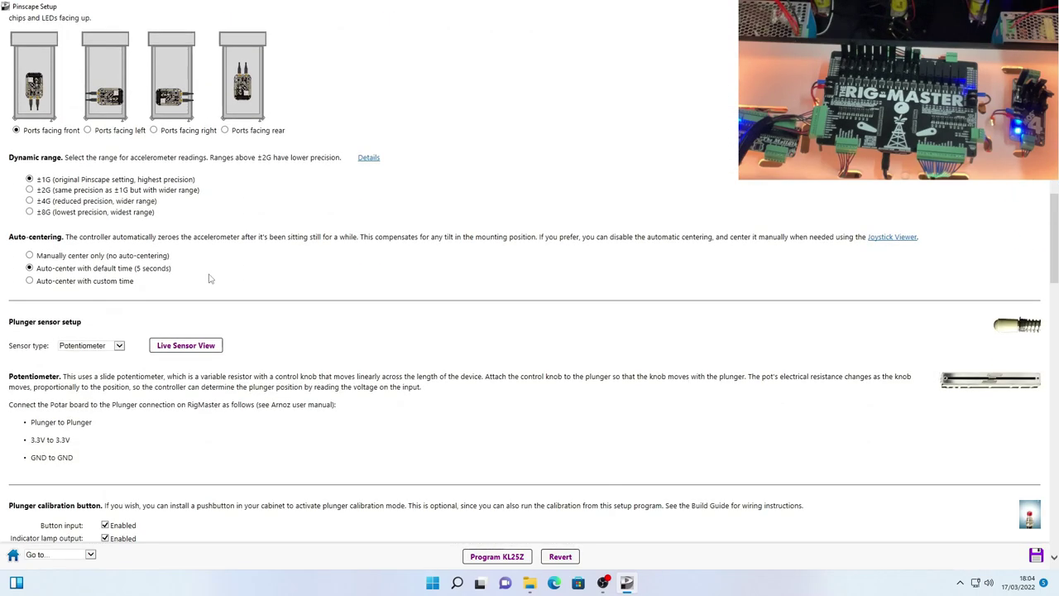
scroll(197, 316, down, 7)
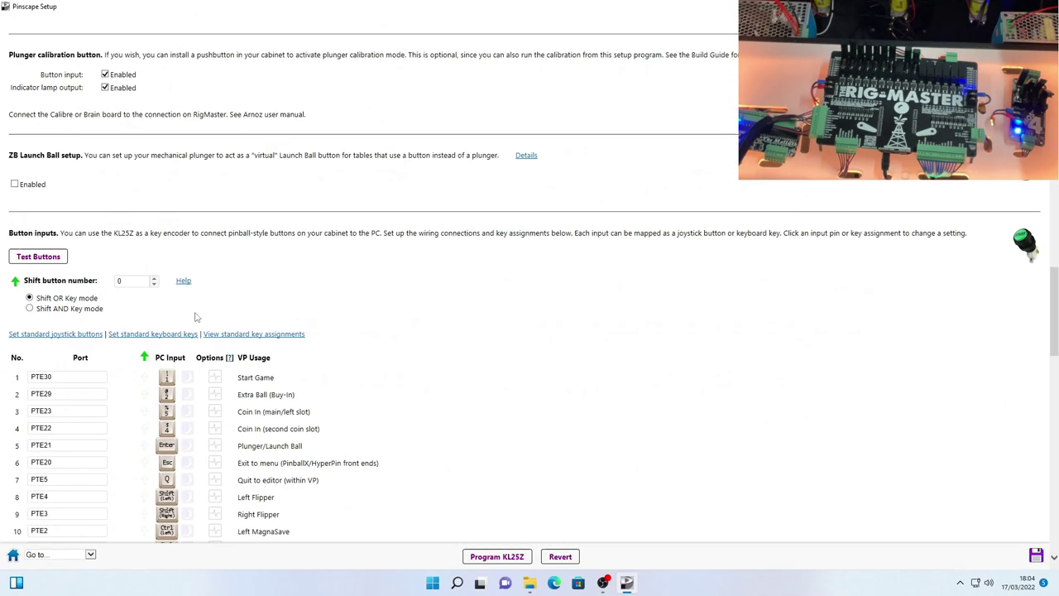
scroll(196, 315, down, 2)
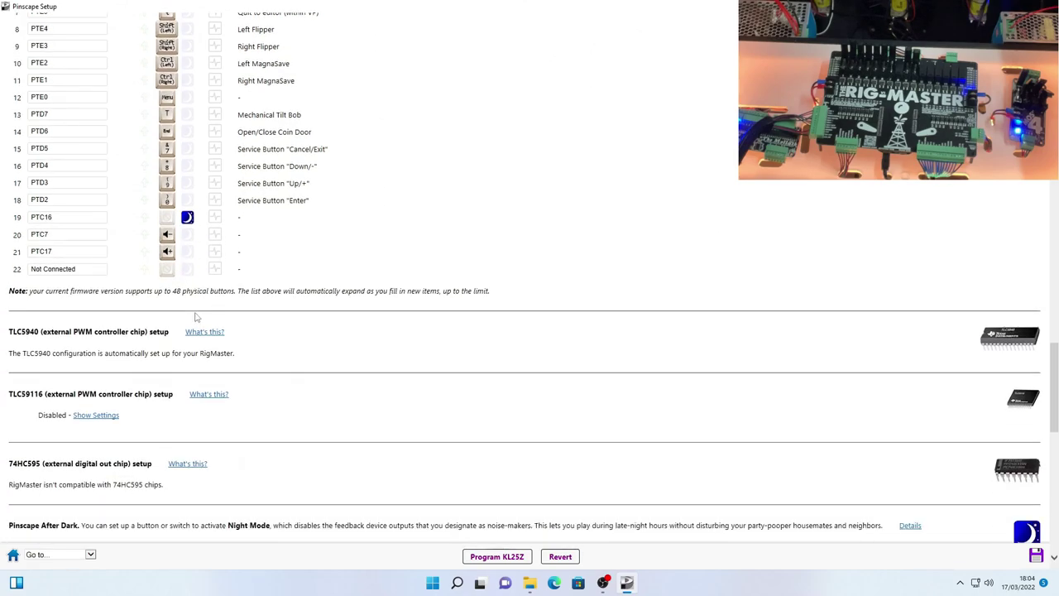
scroll(196, 315, down, 5)
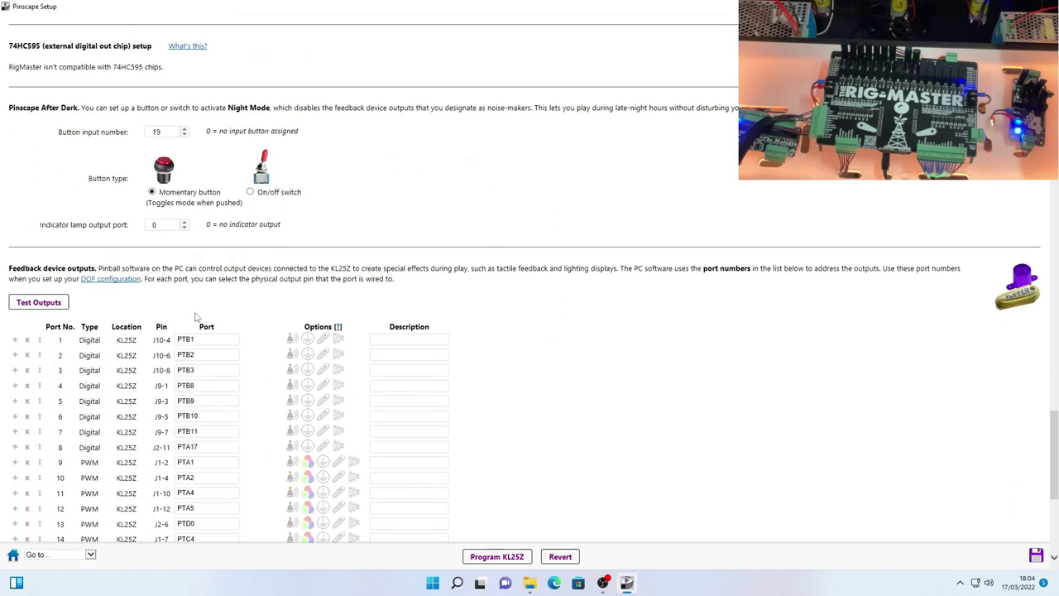
scroll(196, 317, down, 3)
scroll(196, 319, up, 2)
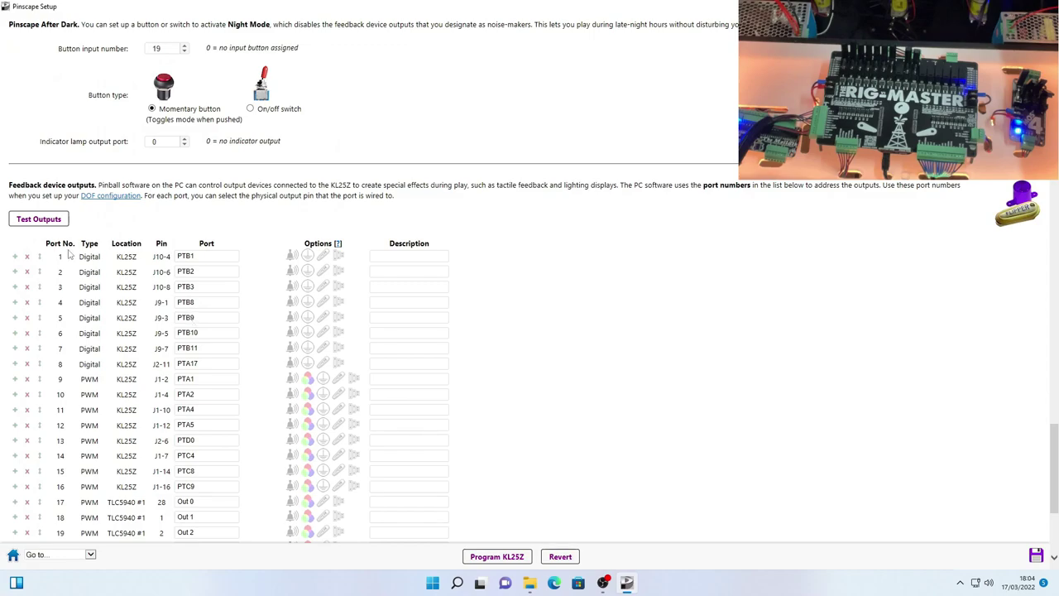
- Open the output tester from the feedback device outputs section and test RigMaster Power 1 by repeatedly switching it on and off
click(48, 225)
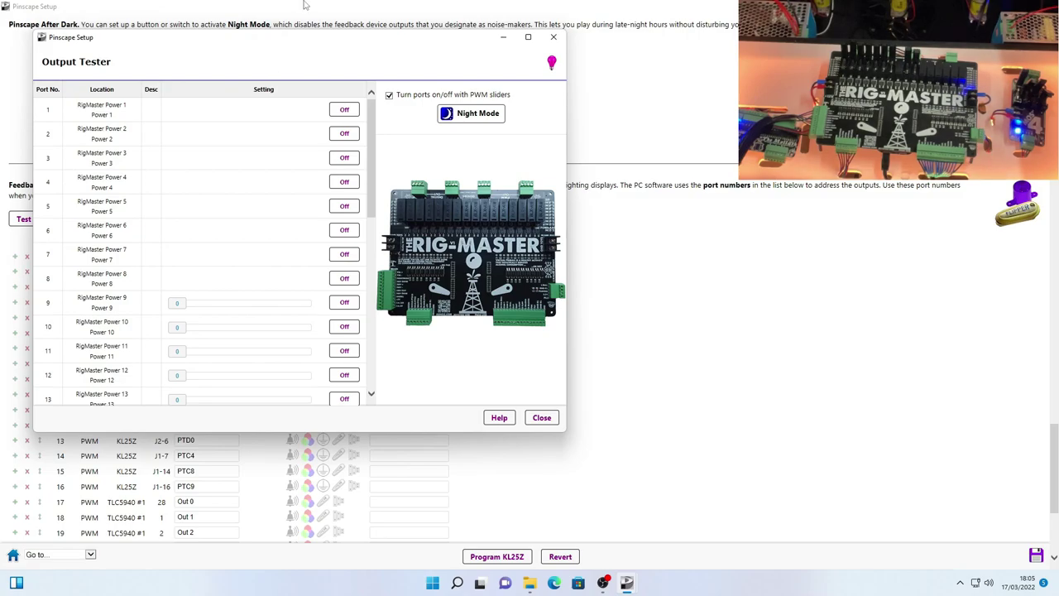
click(340, 111)
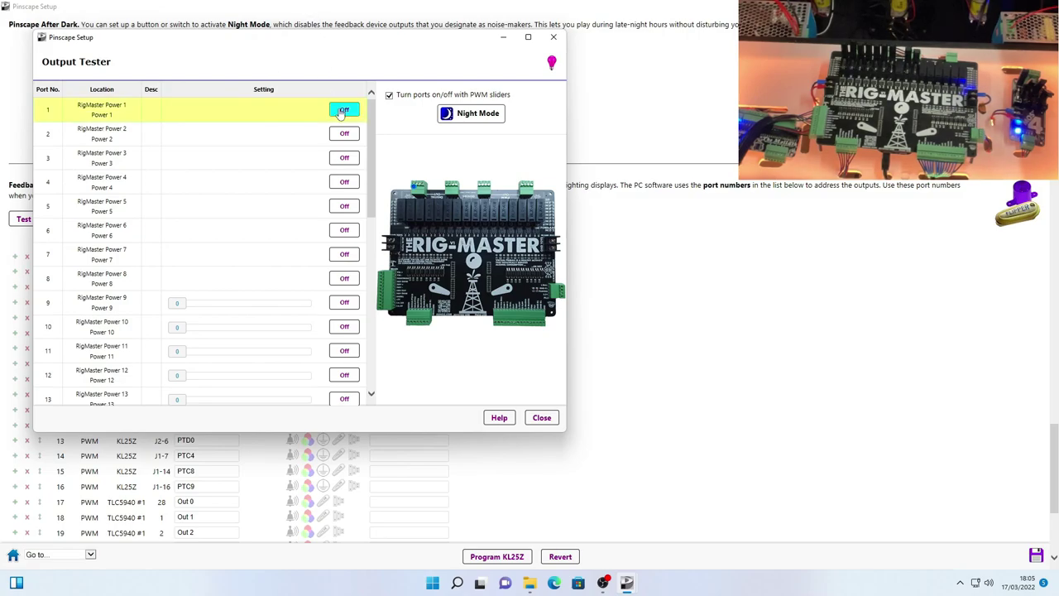
click(340, 111)
click(340, 112)
click(340, 112)
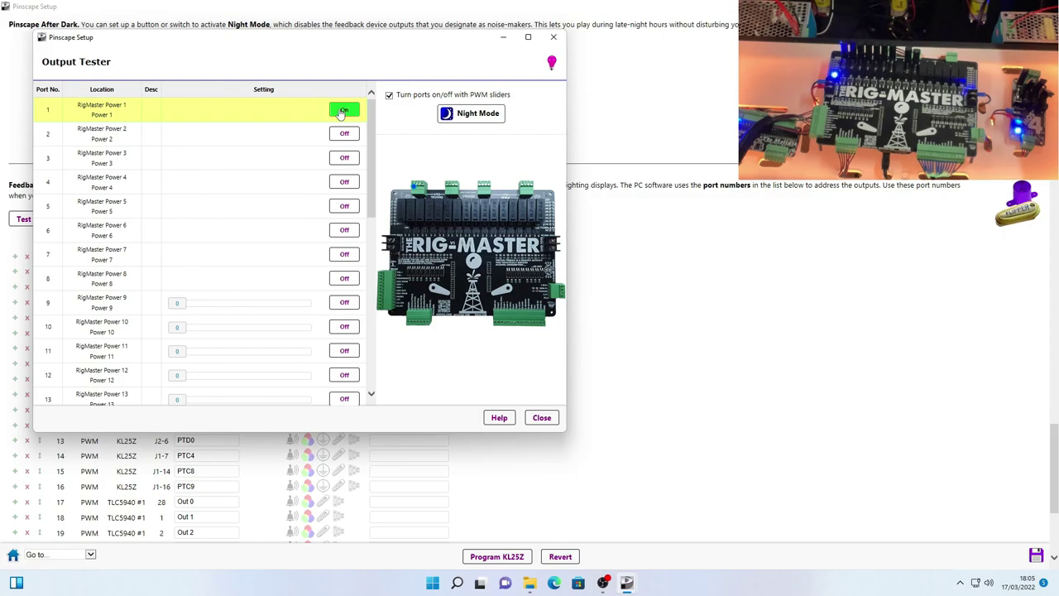
click(340, 111)
click(340, 111)
click(340, 112)
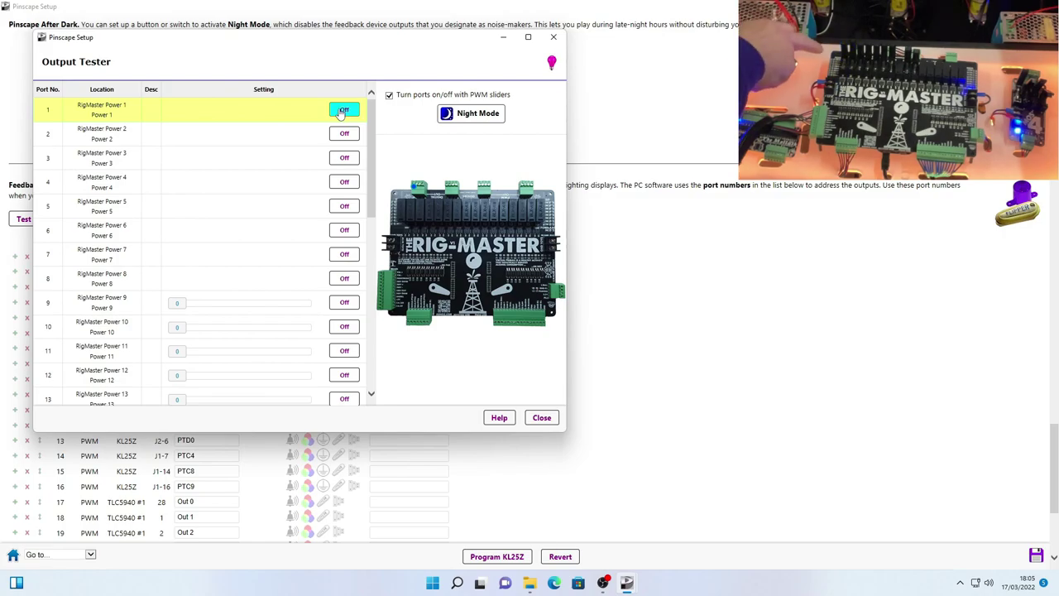
click(340, 111)
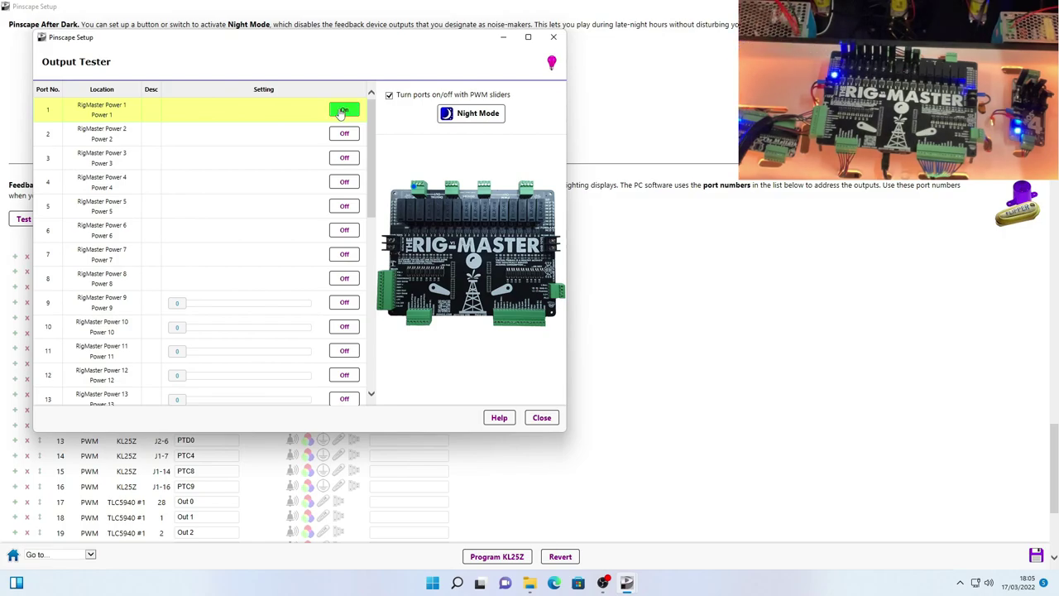
click(340, 112)
click(340, 112)
click(340, 112)
click(340, 111)
click(340, 111)
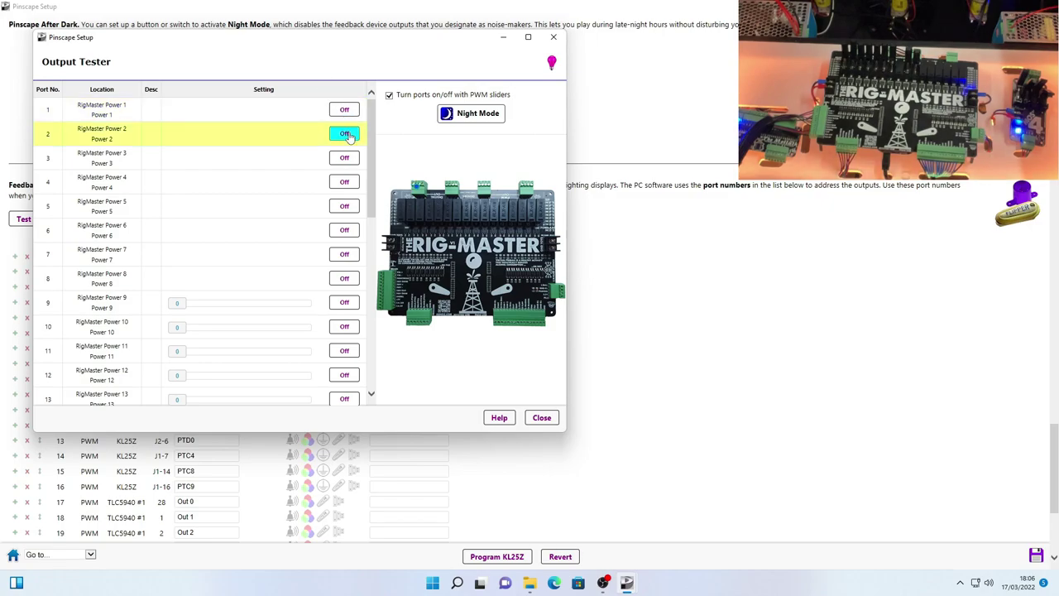
- Test the RigMaster Power 2 output by switching it on and off several times
click(346, 134)
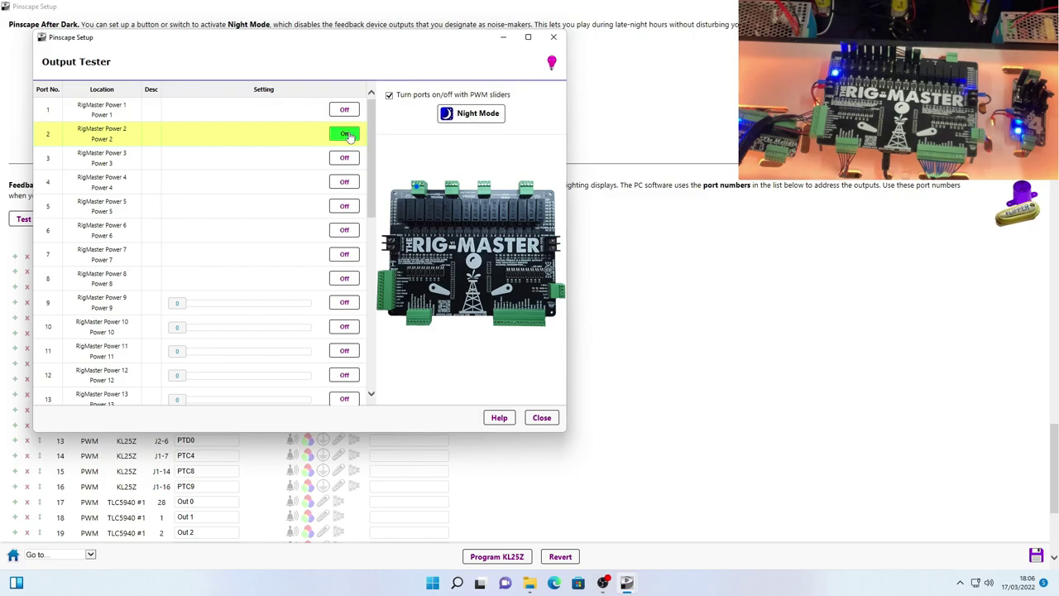
click(345, 134)
click(346, 134)
click(346, 134)
click(345, 134)
click(346, 134)
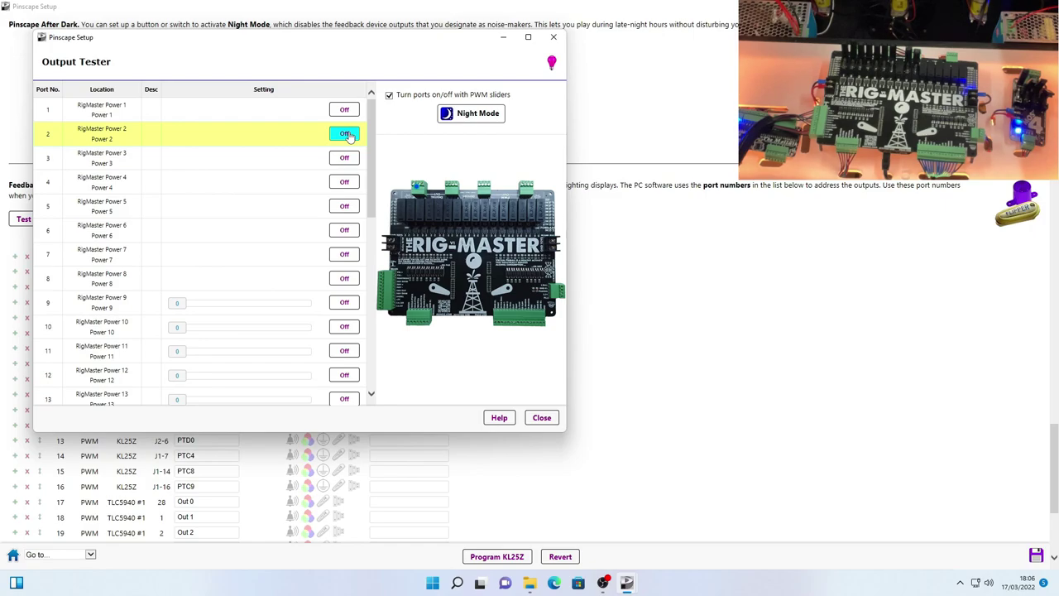
- Test the RigMaster Power 3 output by switching it on and off several times
click(346, 158)
click(346, 158)
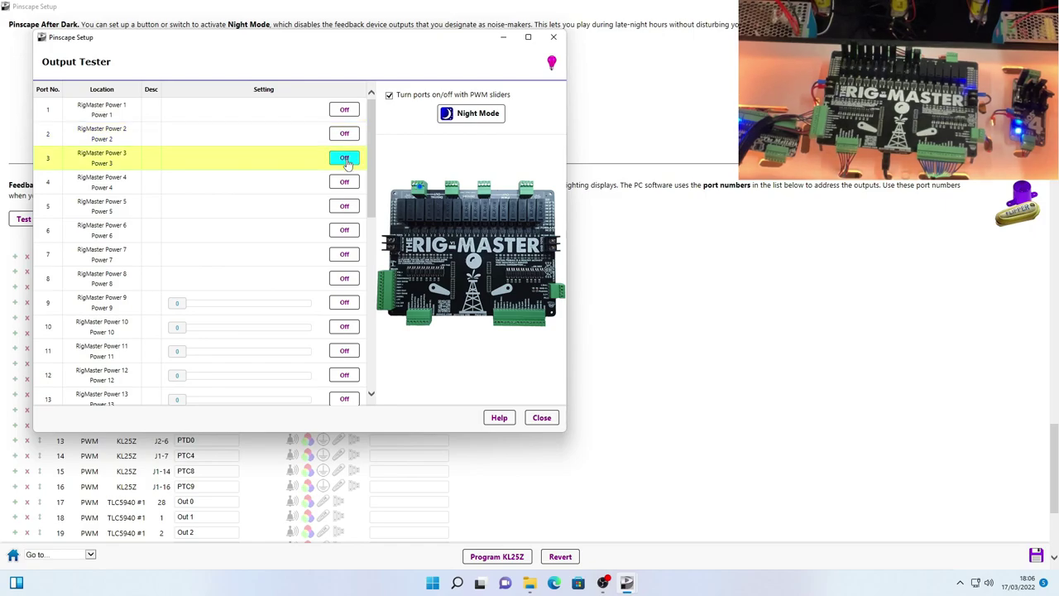
click(344, 158)
click(344, 158)
click(344, 158)
click(344, 158)
click(344, 158)
click(345, 158)
click(344, 158)
click(344, 158)
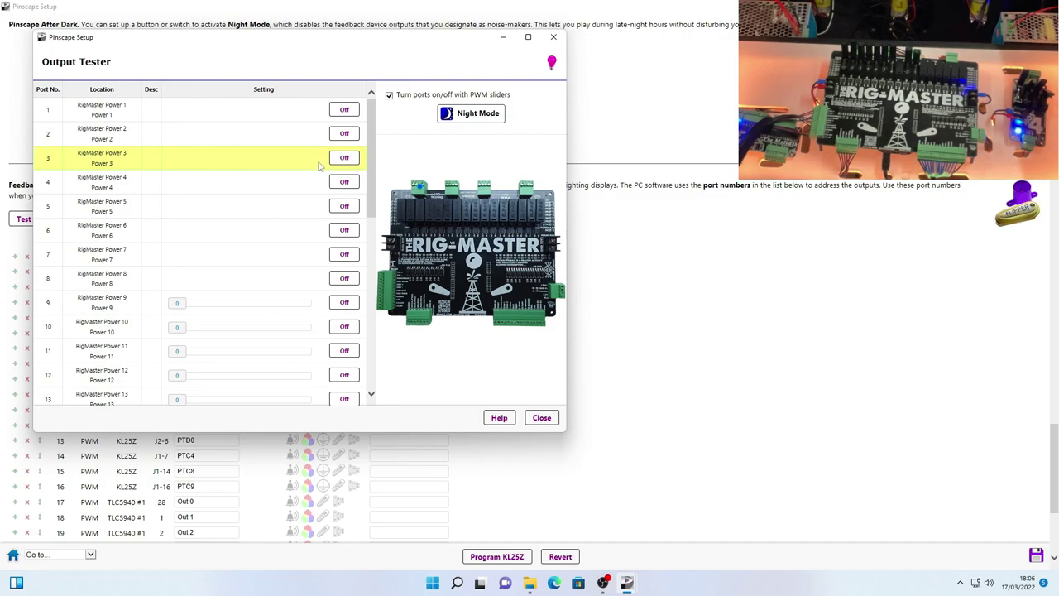
- Test the RigMaster Power 4 output by switching it on and off several times
click(346, 183)
double_click(346, 183)
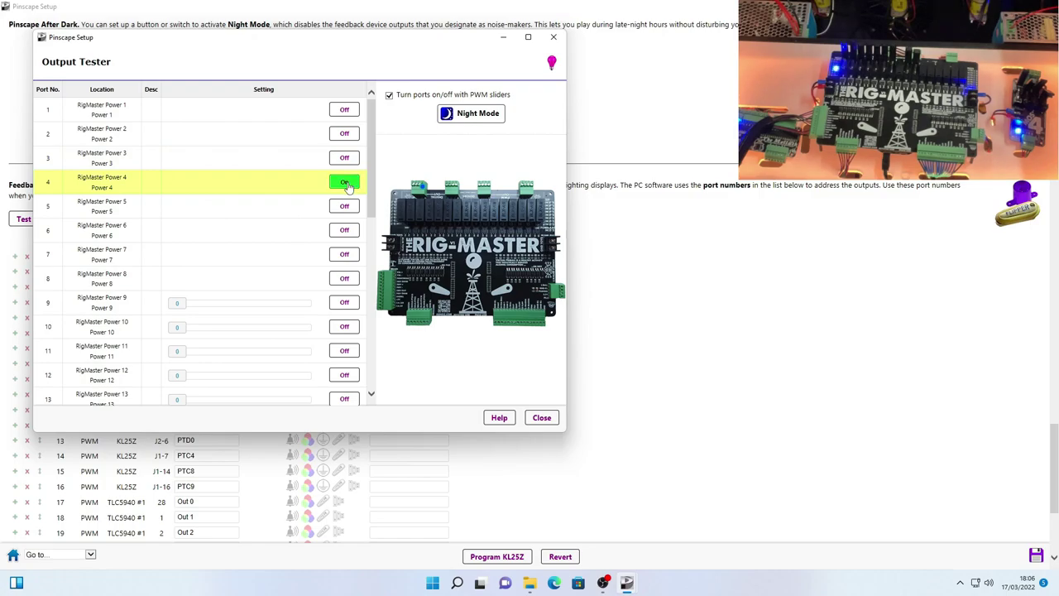
click(345, 183)
double_click(345, 183)
click(347, 185)
click(348, 185)
- Retest the RigMaster Power 3 output, leaving it switched off
click(348, 165)
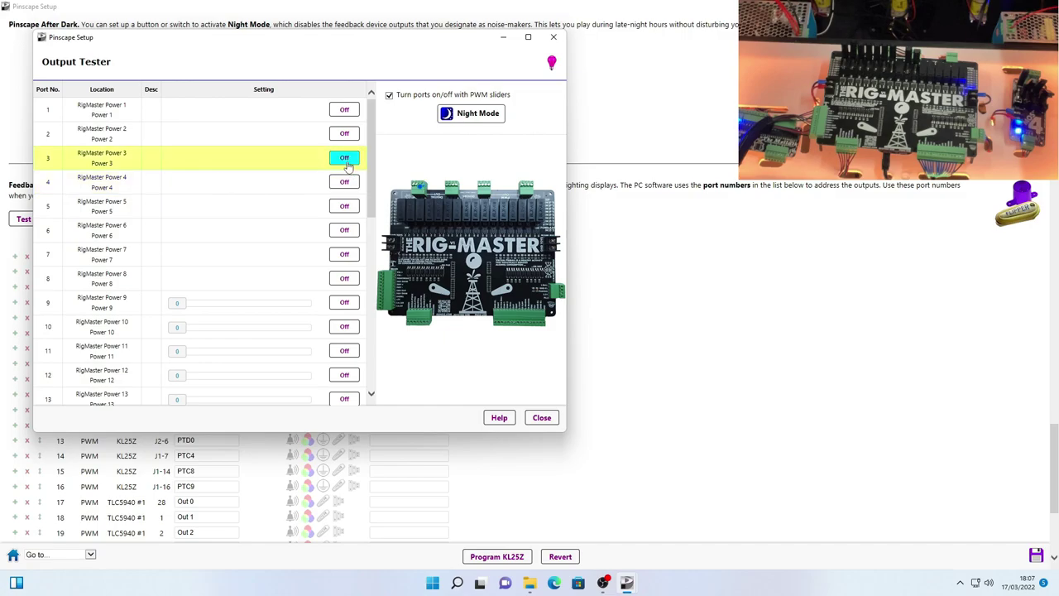
click(346, 158)
click(345, 159)
click(346, 159)
click(346, 159)
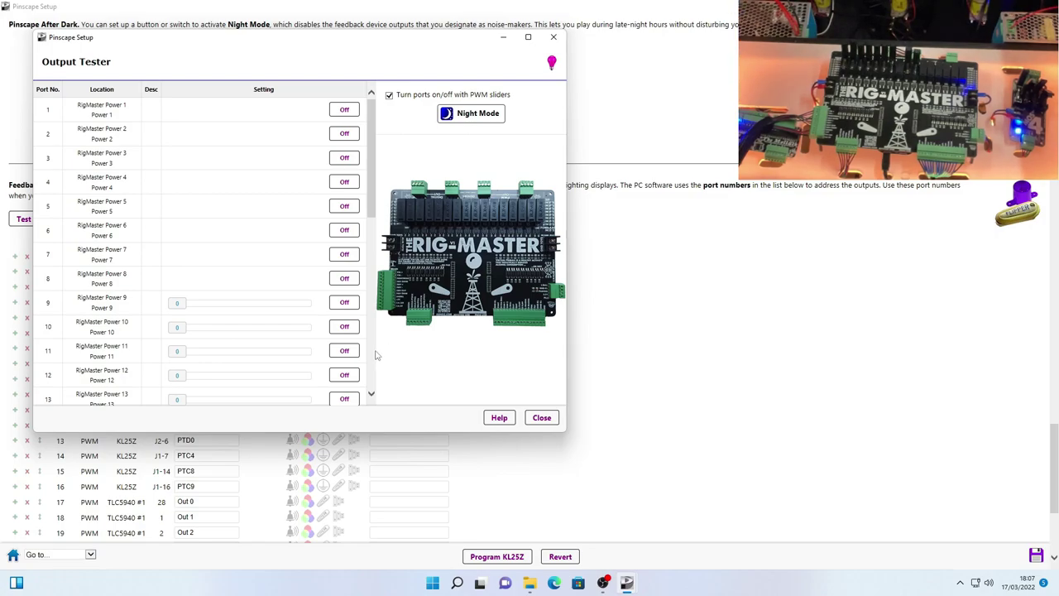
- Test the RigMaster Power 5 and Power 6 outputs by switching each on and off
click(350, 212)
click(350, 212)
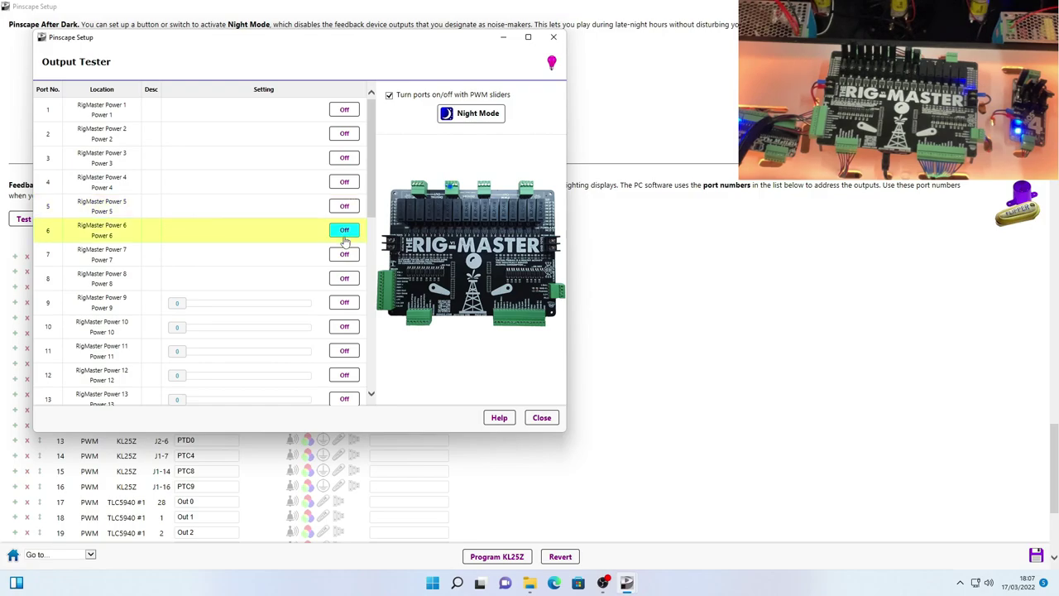
click(344, 236)
click(344, 236)
click(344, 236)
click(344, 236)
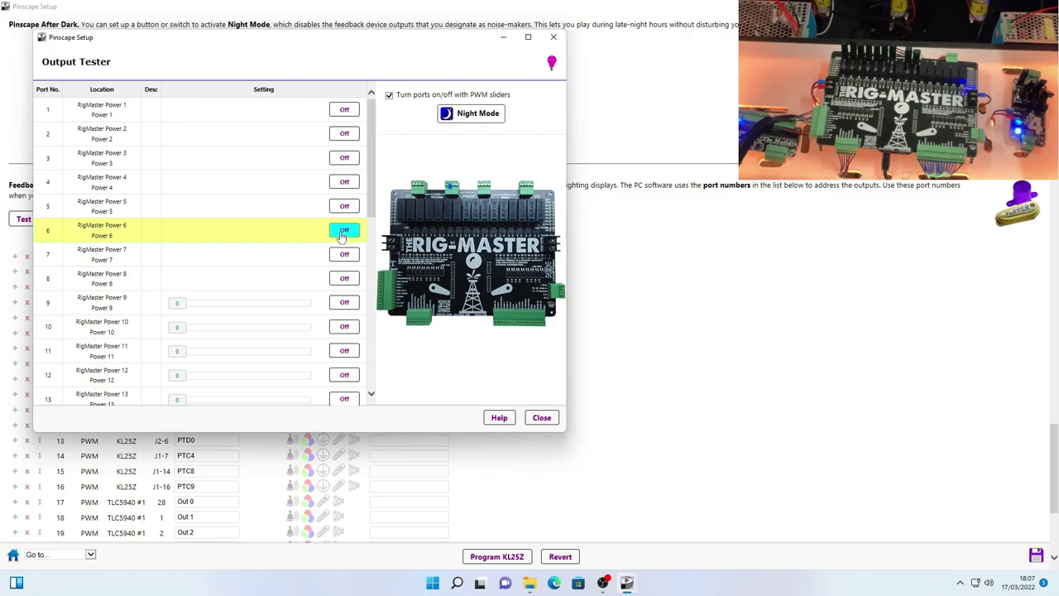
- Test the RigMaster Power 7 output by switching it on and off twice
click(342, 255)
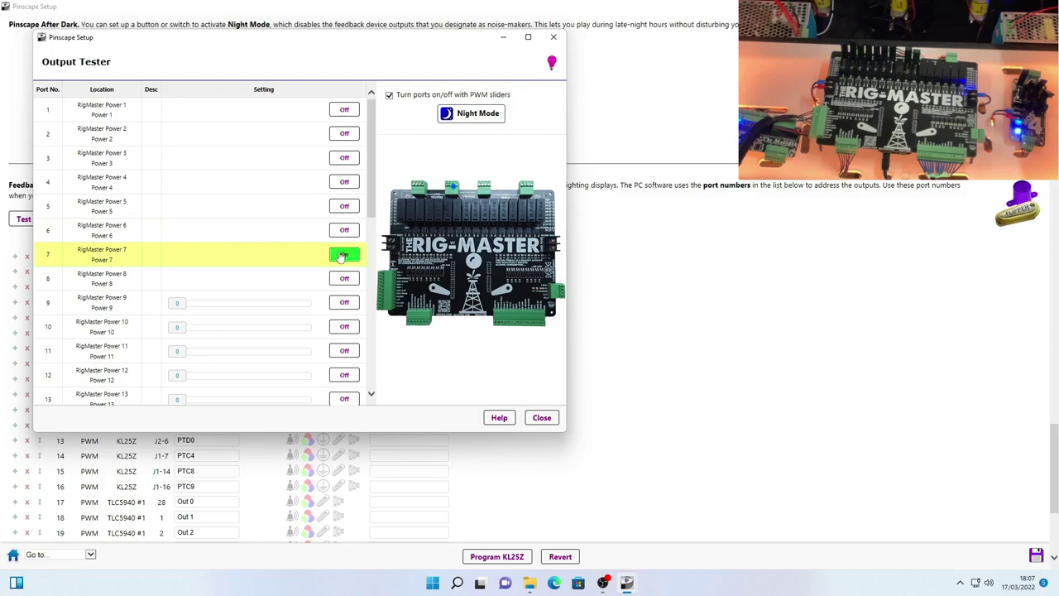
click(343, 255)
click(343, 255)
click(342, 256)
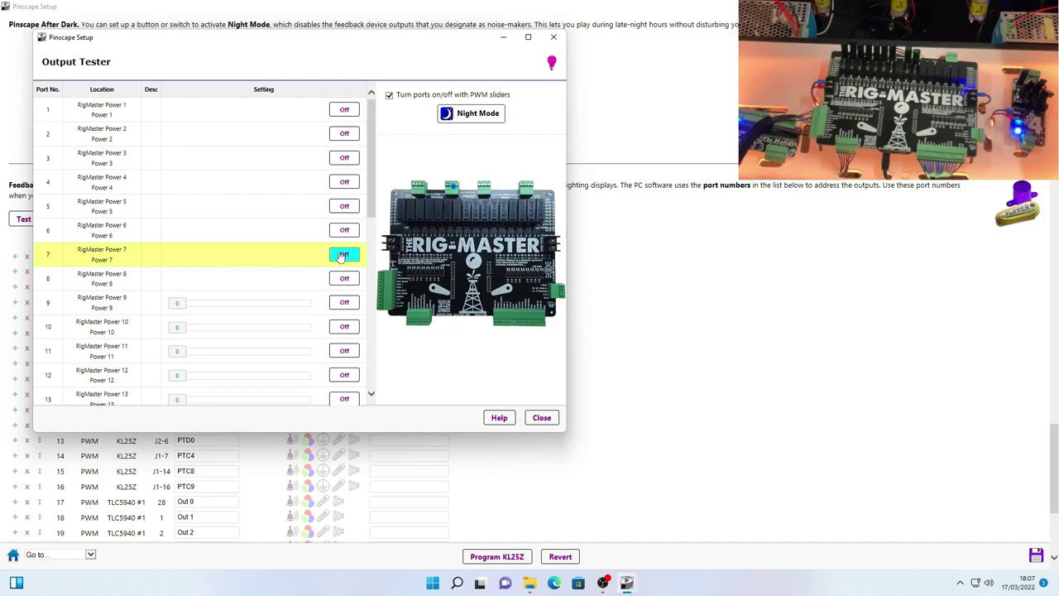
- Test the PWM outputs RigMaster Power 9 and Power 10 by switching each on and off once
click(344, 303)
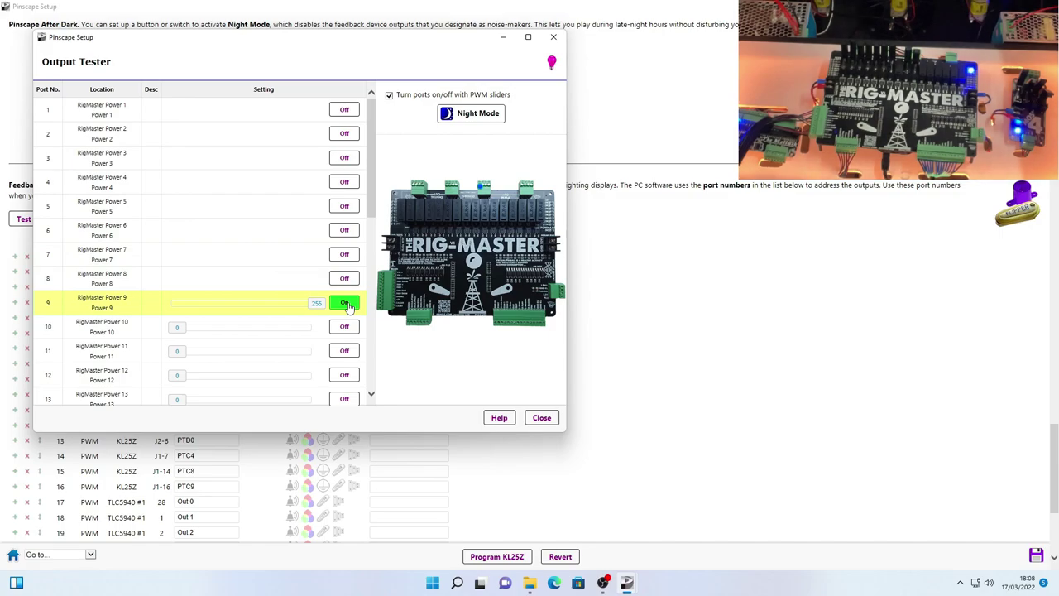
click(349, 305)
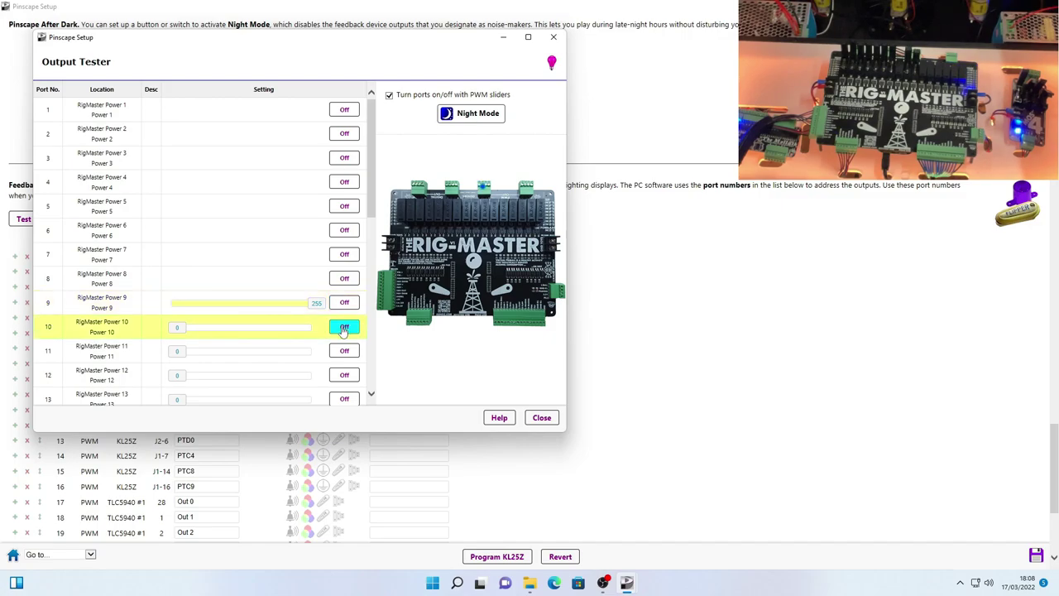
click(344, 330)
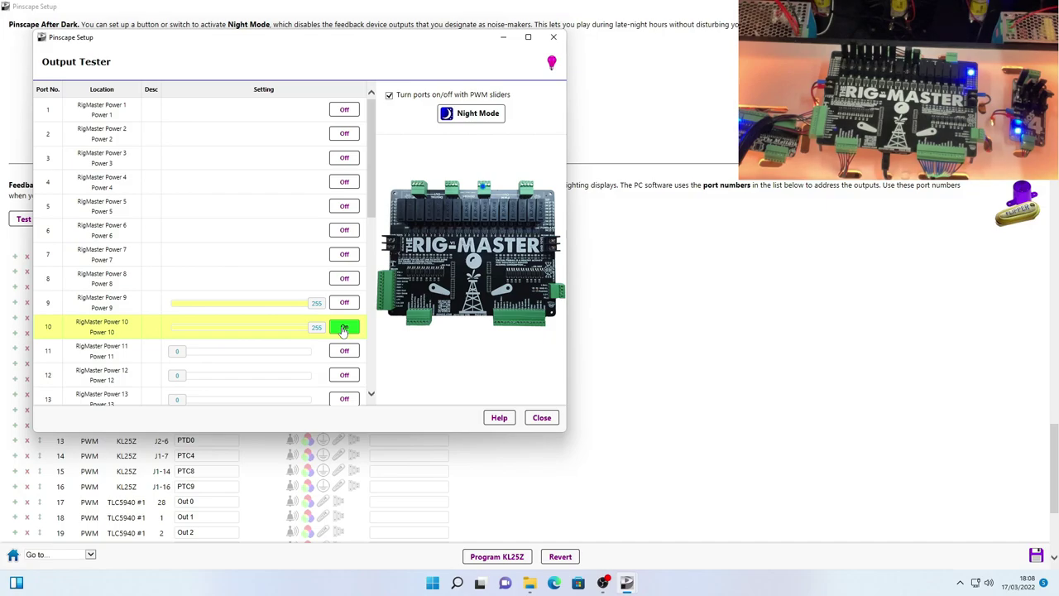
click(344, 330)
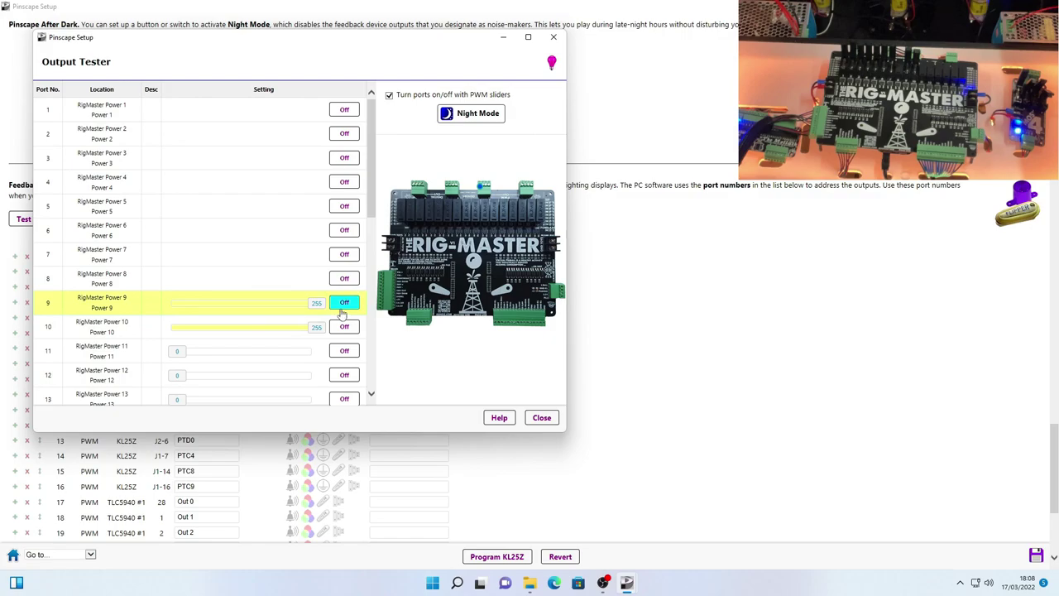
- Retest the RigMaster Power 9 output by switching it on and off repeatedly, leaving it off
click(343, 307)
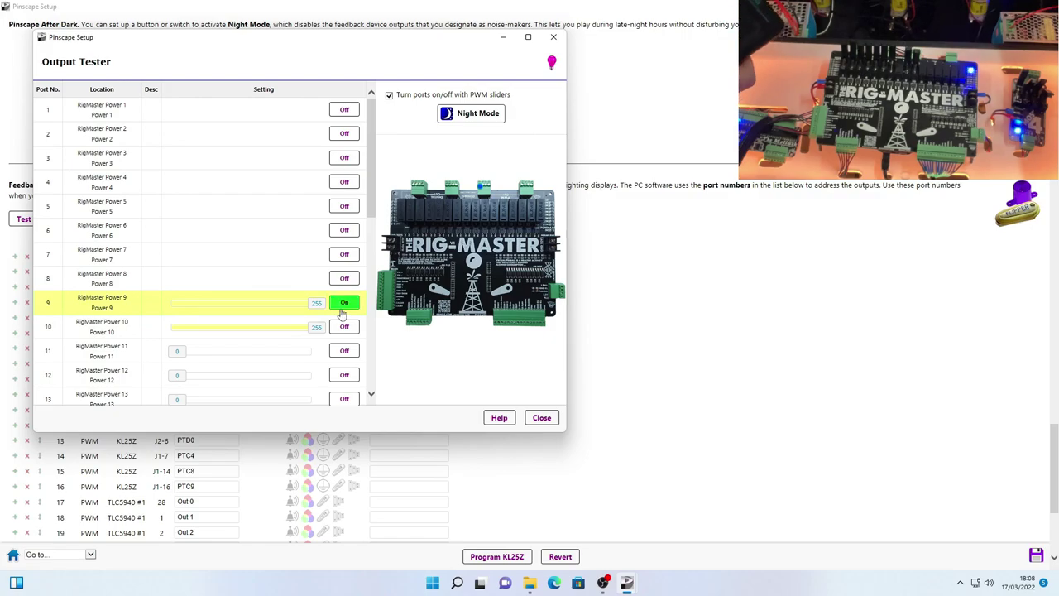
click(342, 308)
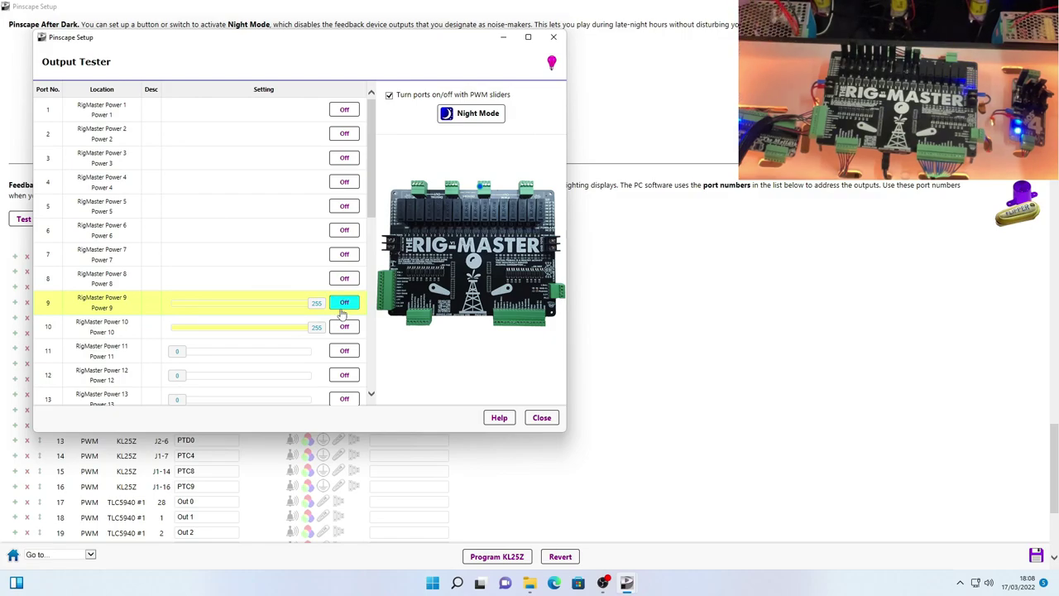
click(342, 312)
click(342, 312)
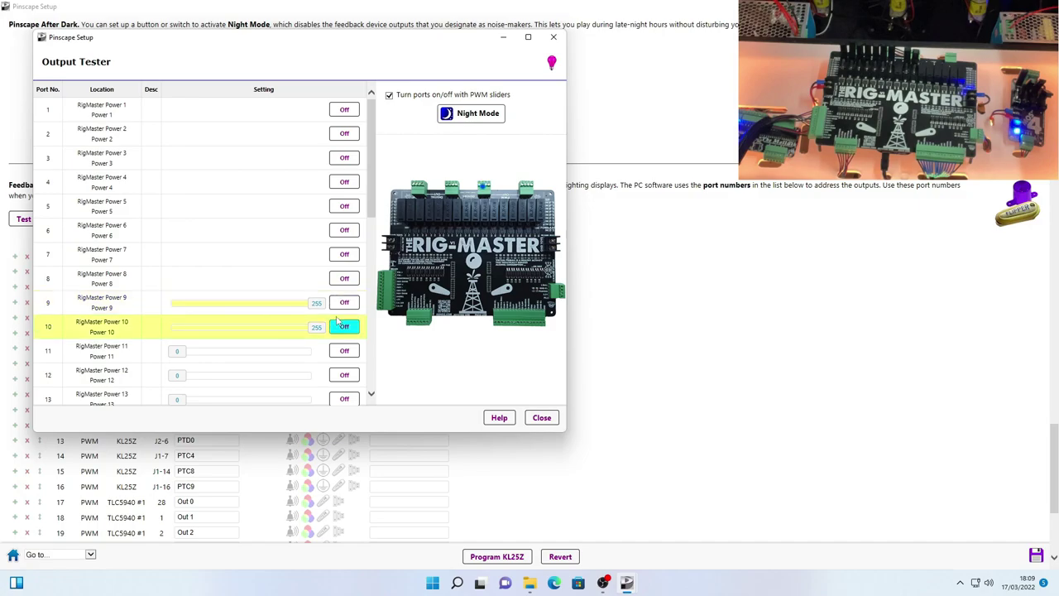
click(341, 305)
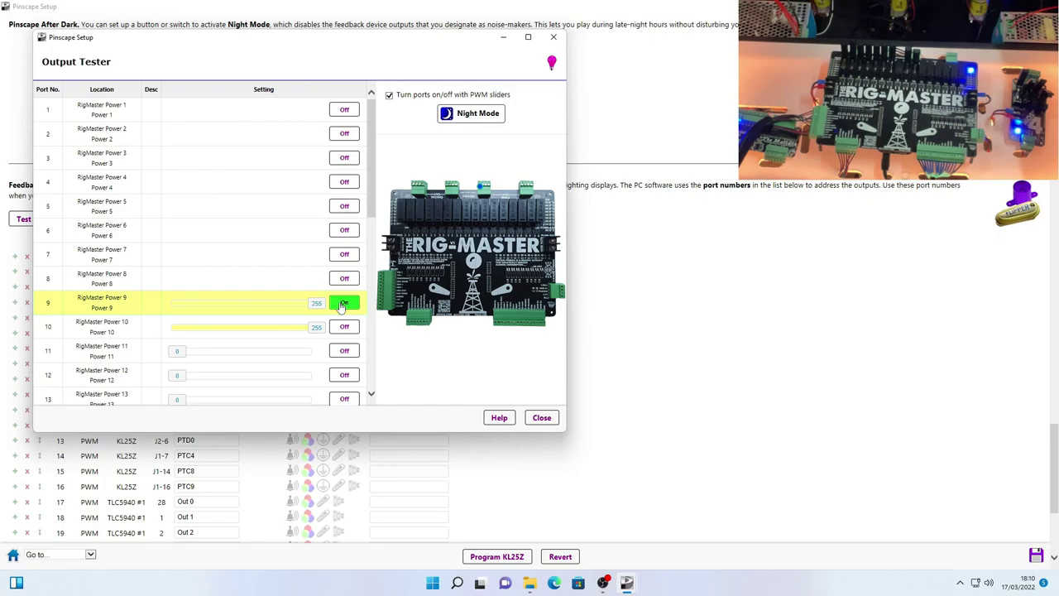
click(343, 305)
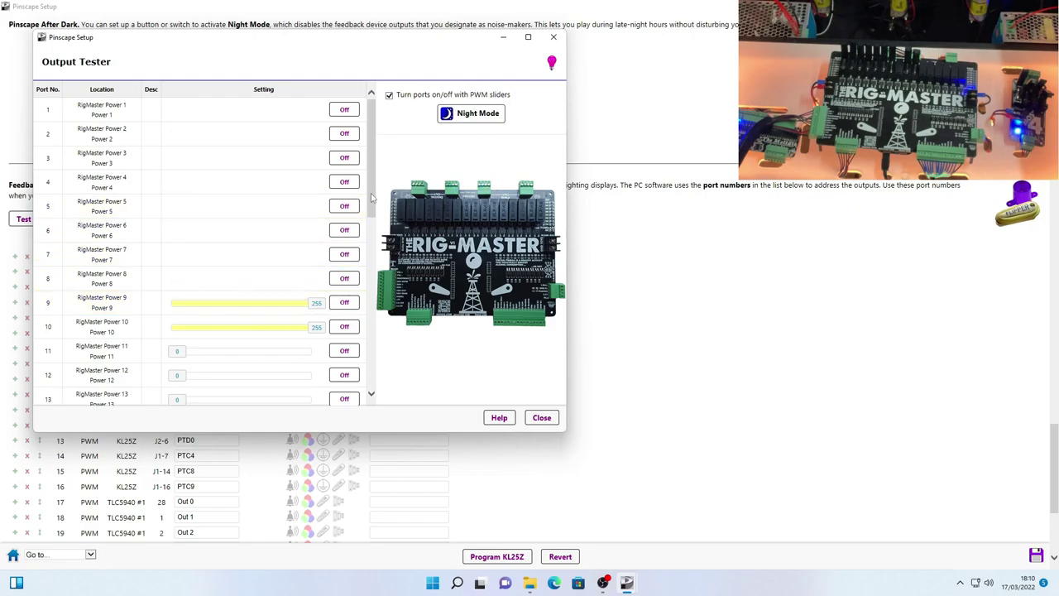
- Test the Mollusk 1 Out 1 output by switching it on and off repeatedly
drag(372, 199, 376, 279)
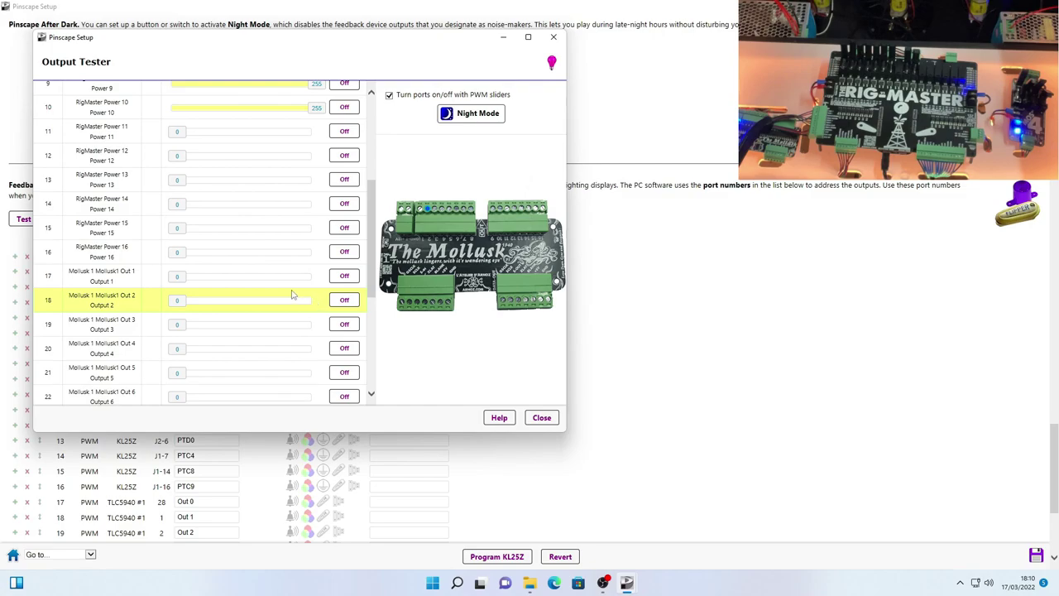
click(344, 278)
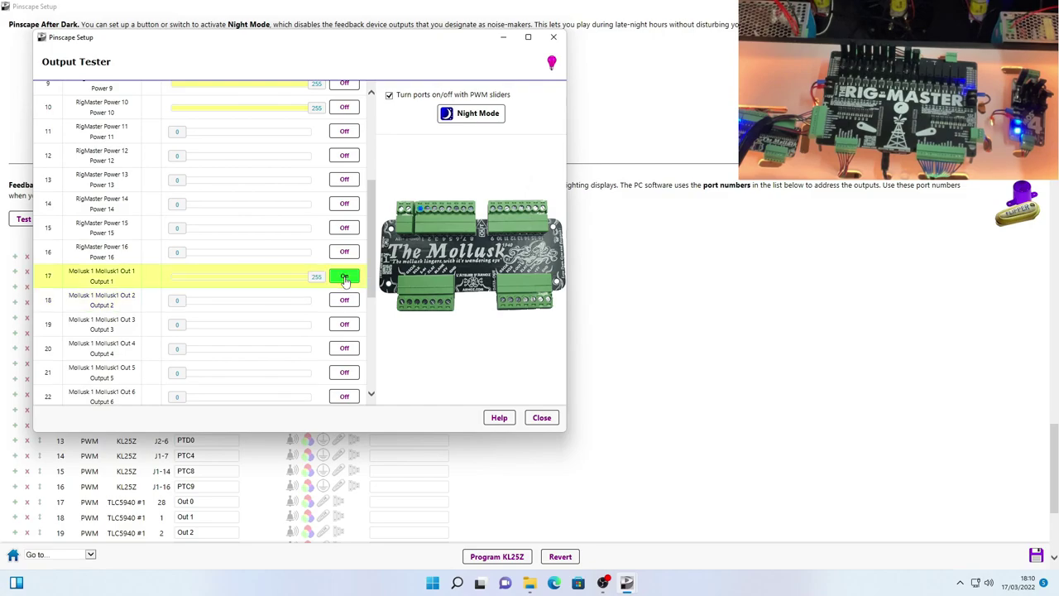
click(344, 278)
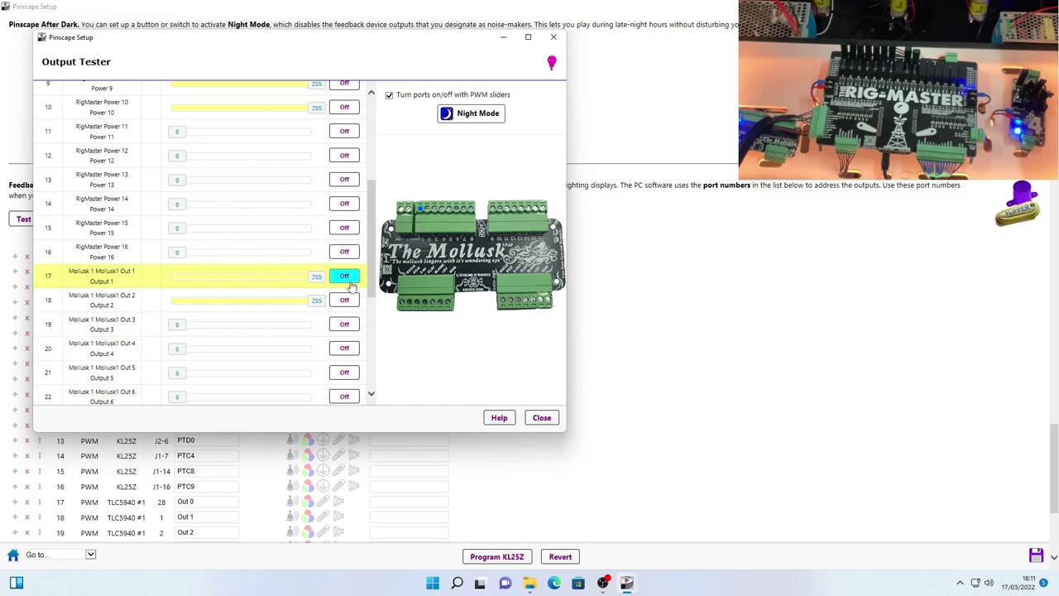
click(350, 282)
click(350, 282)
click(350, 282)
click(350, 282)
click(350, 282)
click(350, 283)
click(349, 282)
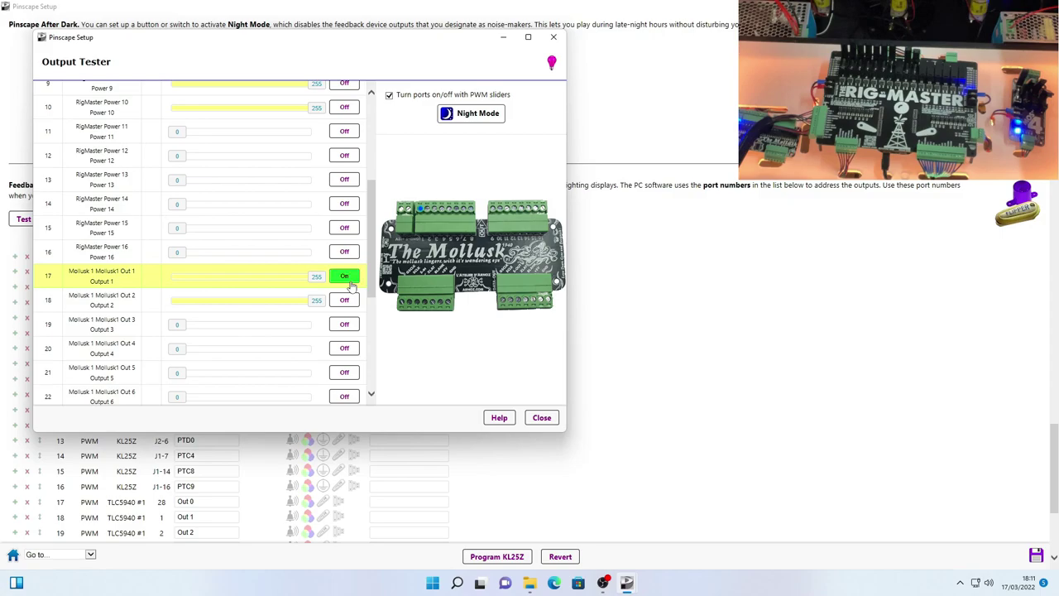
click(350, 283)
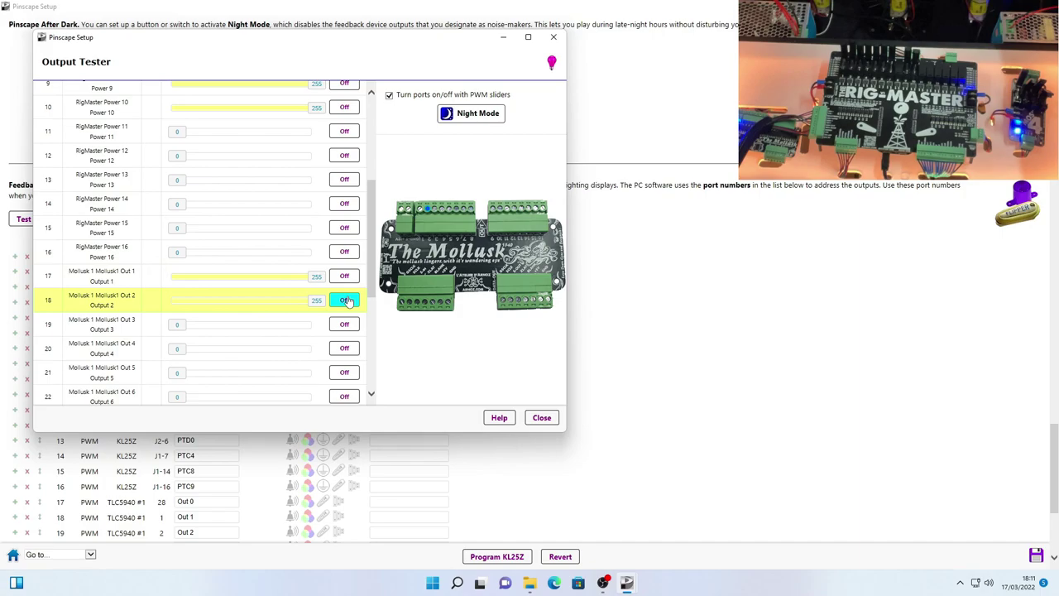
- Test the Mollusk 1 outputs Out 2, Out 3, Out 5 and Out 6 by switching each on and off, and close the Output Tester
click(346, 300)
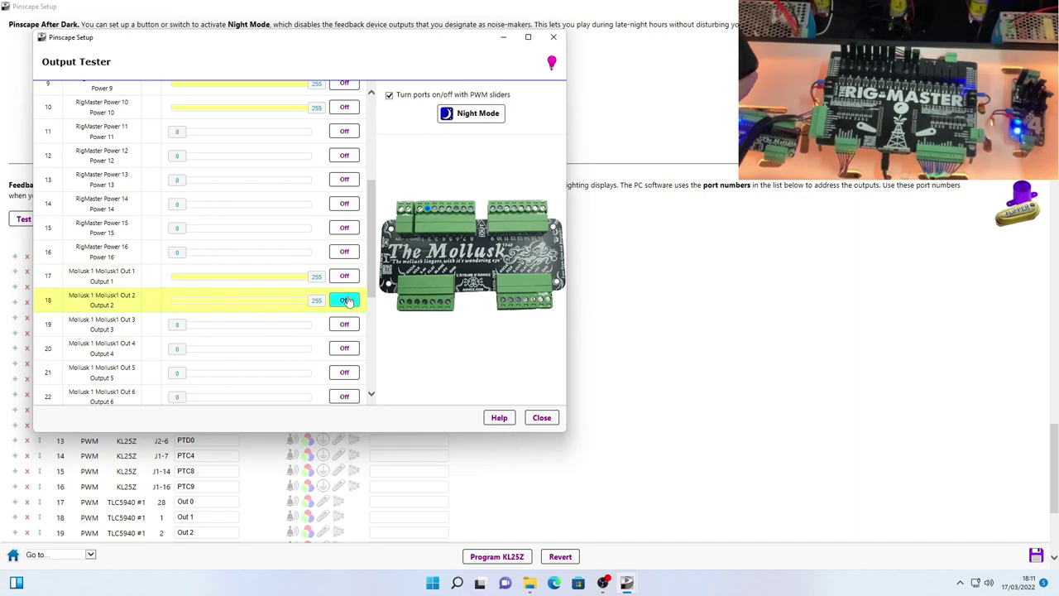
click(345, 324)
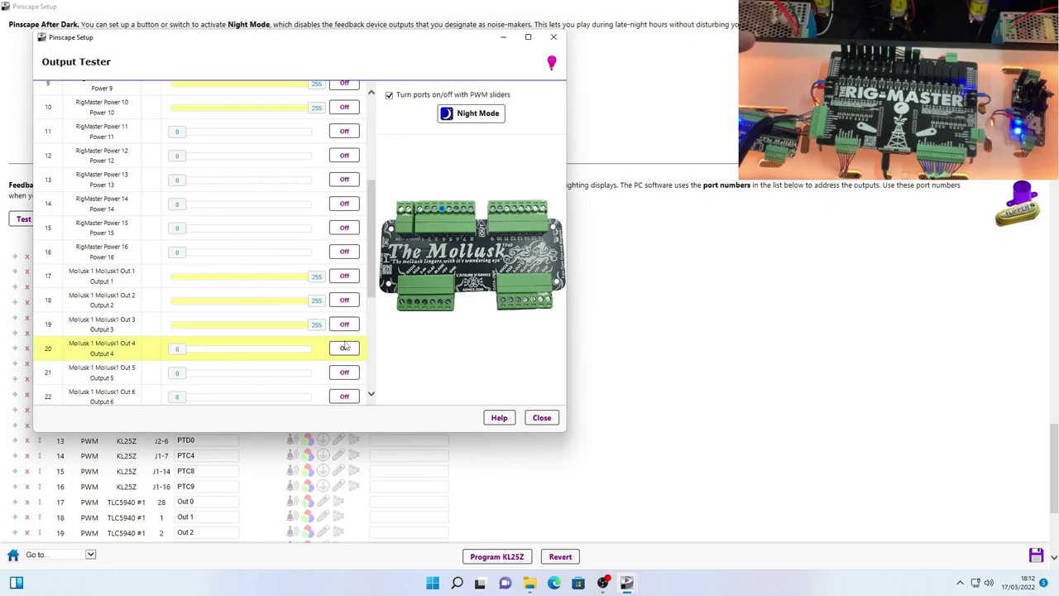
click(344, 348)
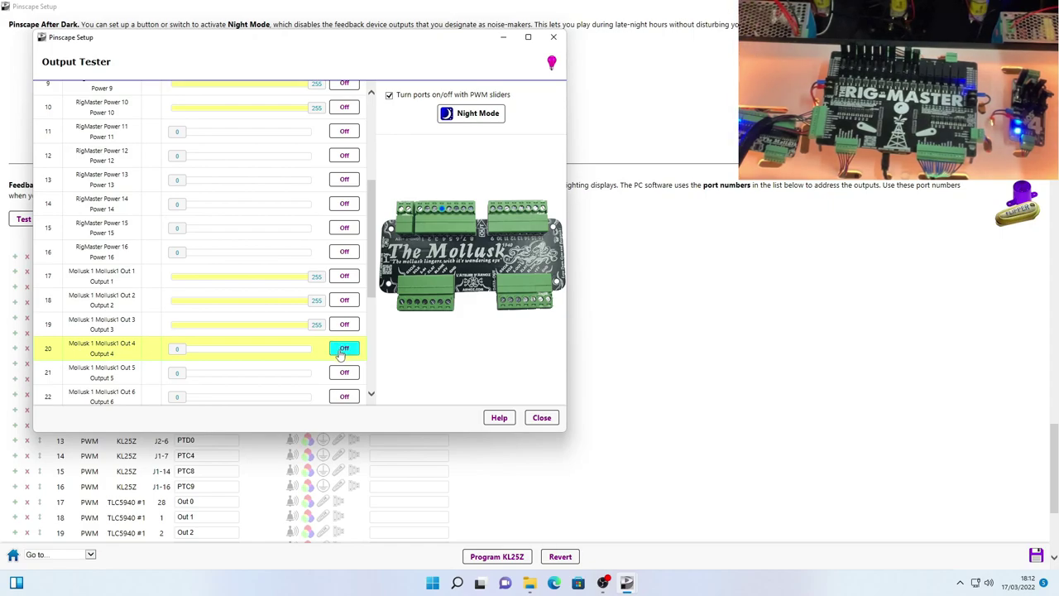
click(342, 372)
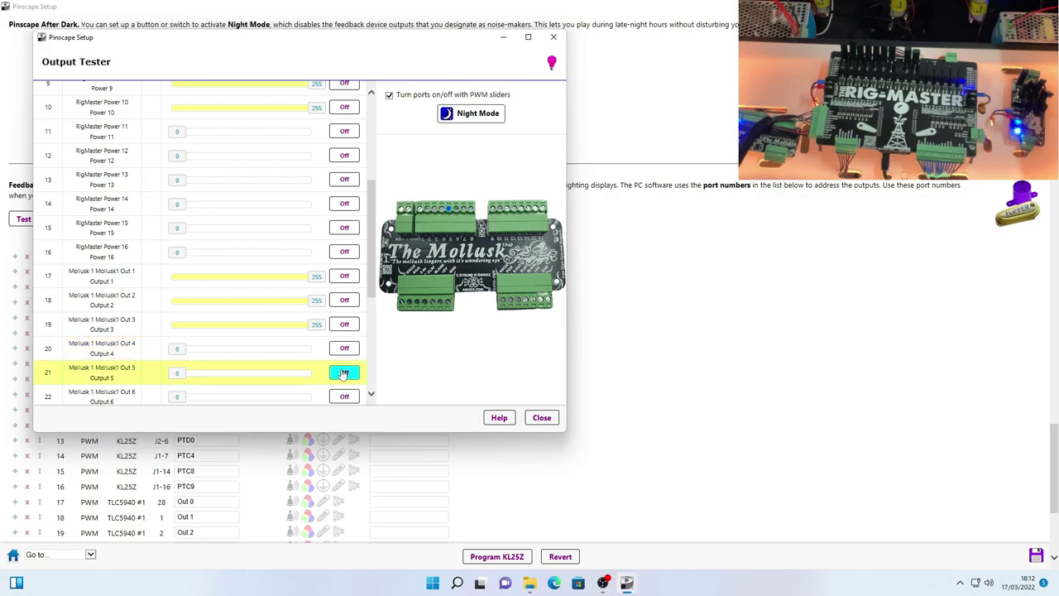
click(343, 373)
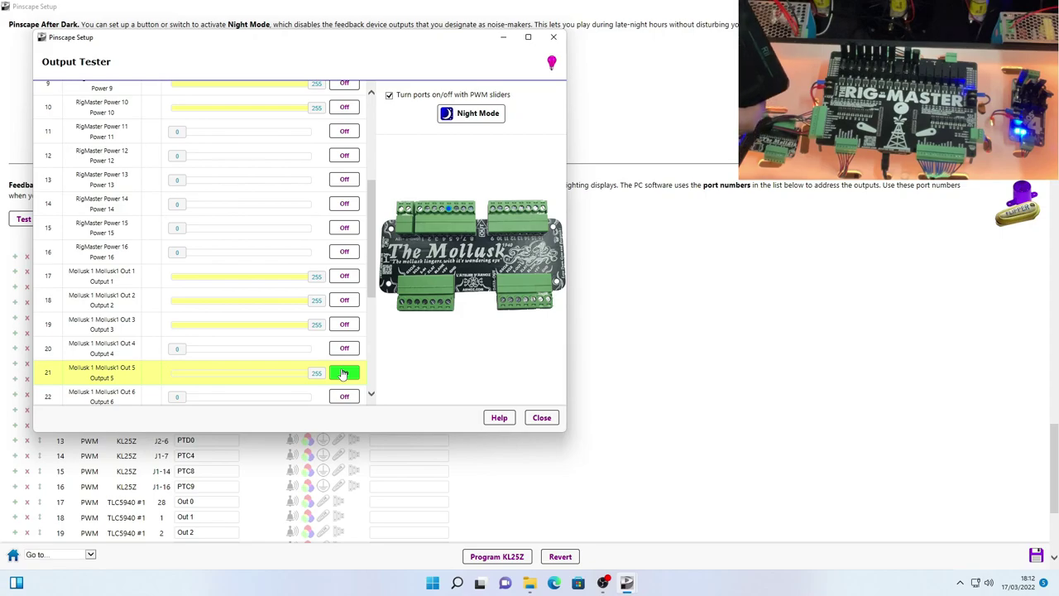
click(343, 374)
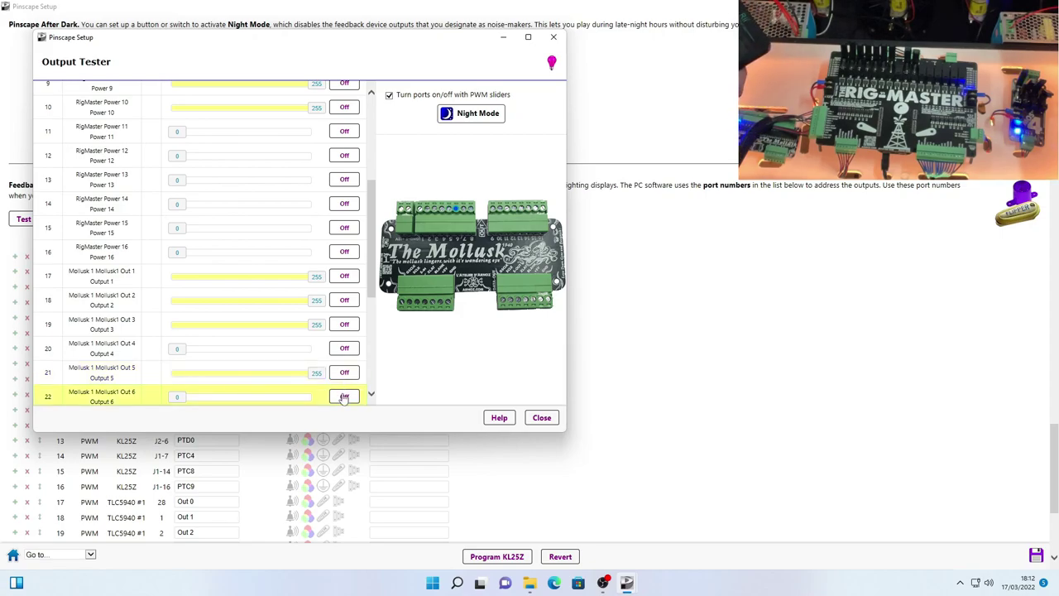
click(344, 398)
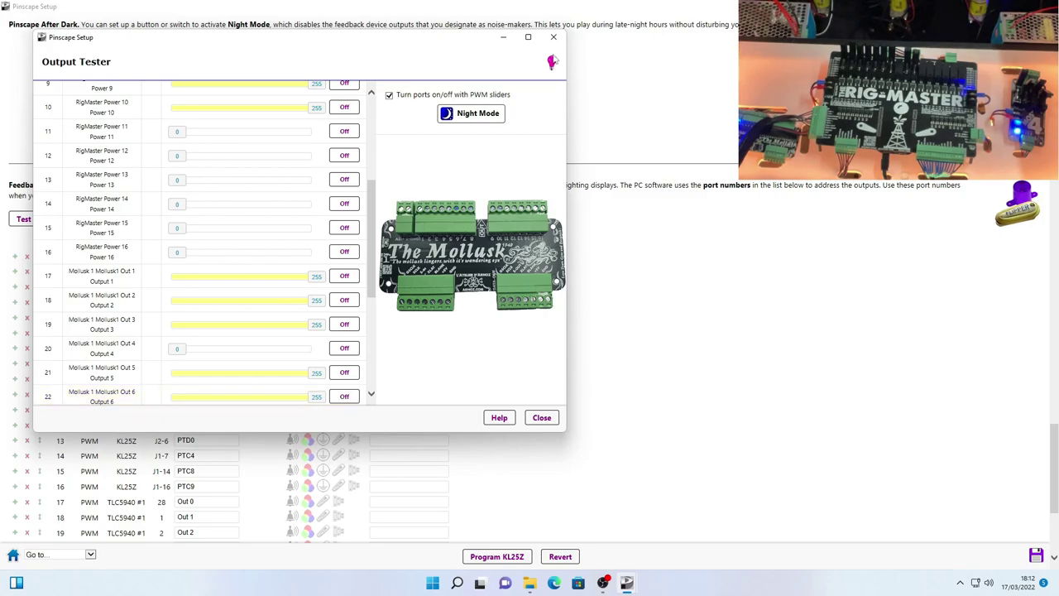
click(553, 38)
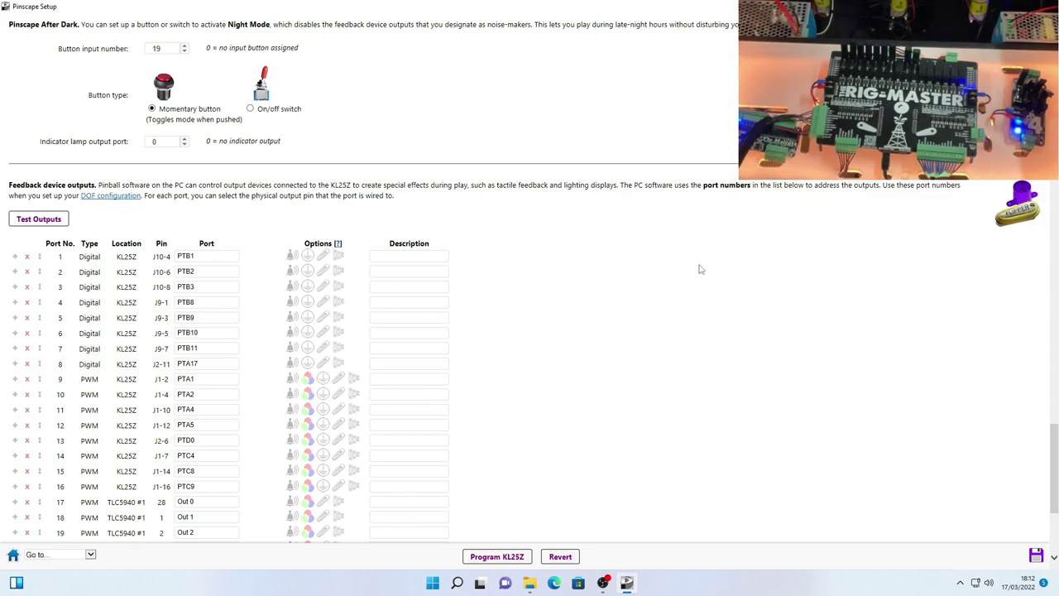
- Check the cabinet button inputs in the Button Tester and close it
scroll(699, 269, up, 15)
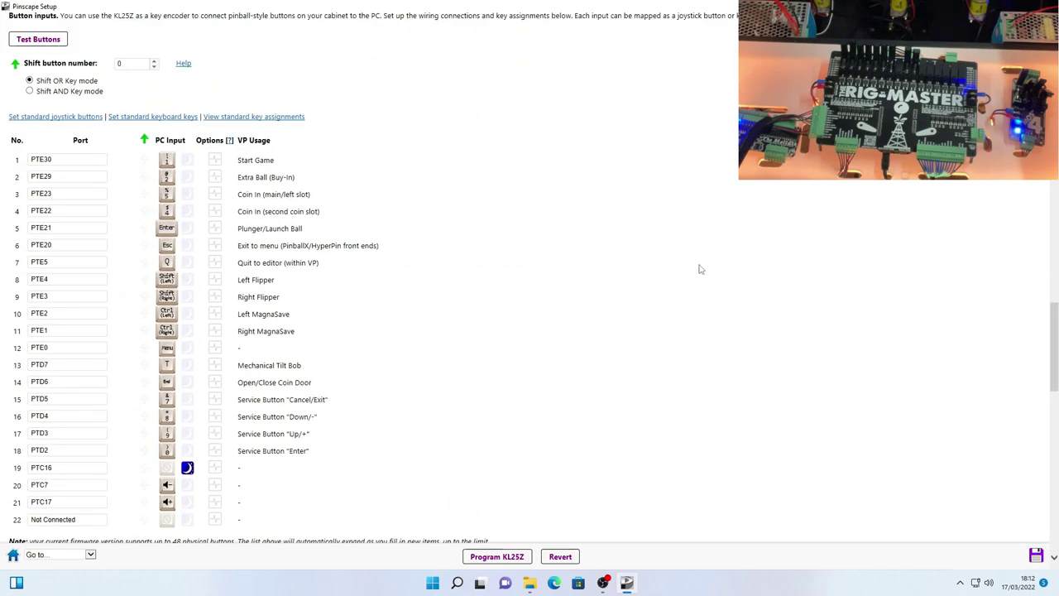
click(47, 47)
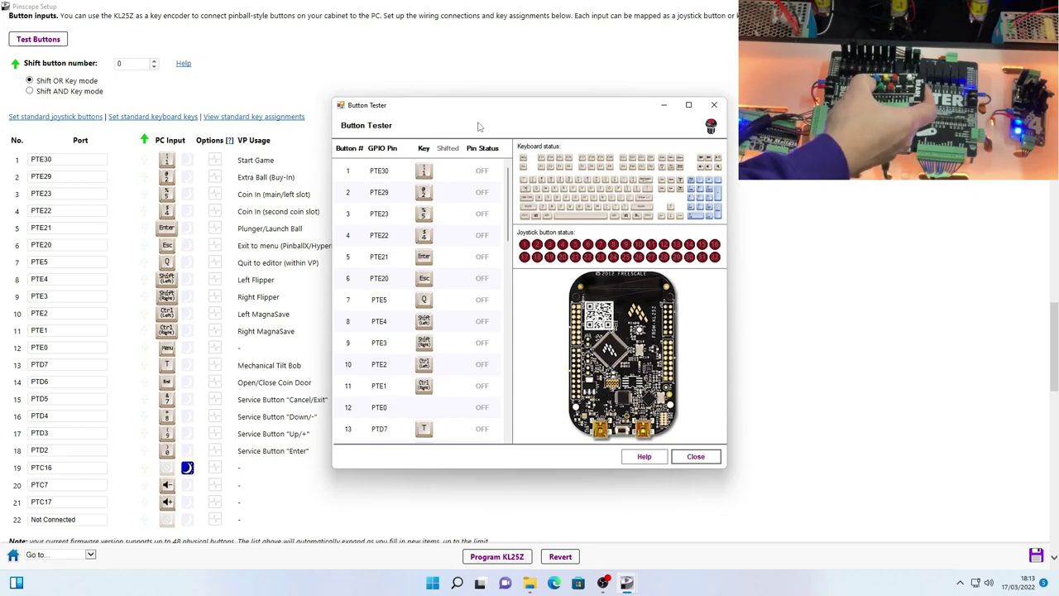
key(XF86AudioLowerVolume)
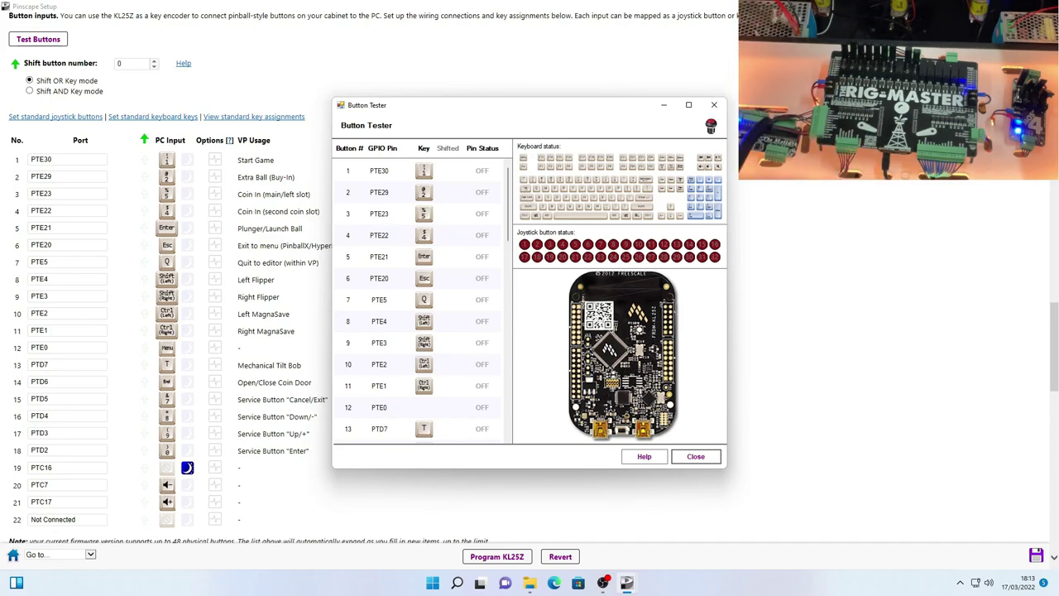
click(714, 105)
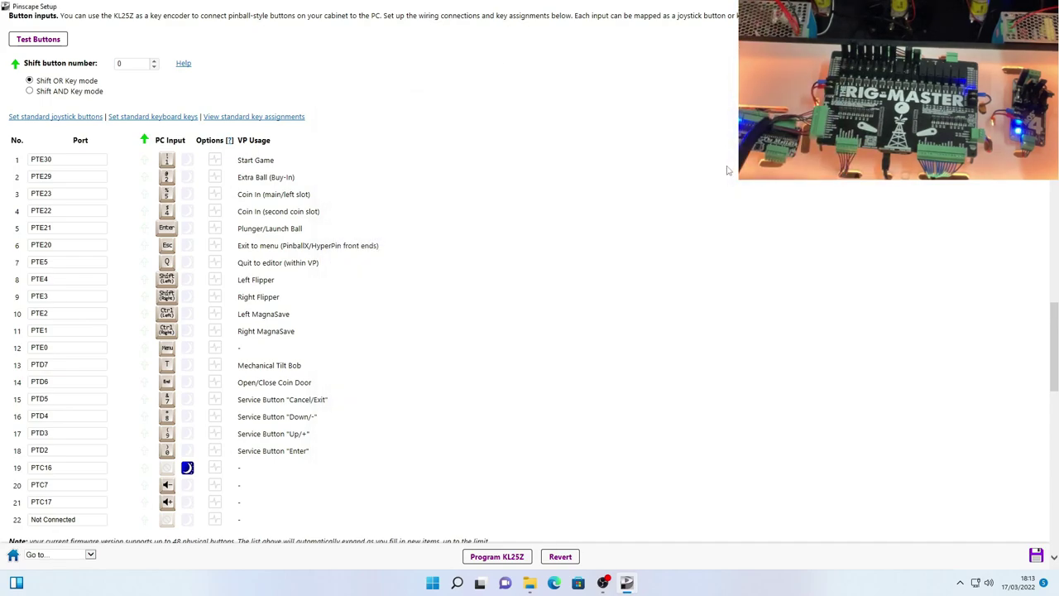
- Examine the potentiometer plunger's live position in the Plunger Sensor Viewer and close it
scroll(741, 197, up, 5)
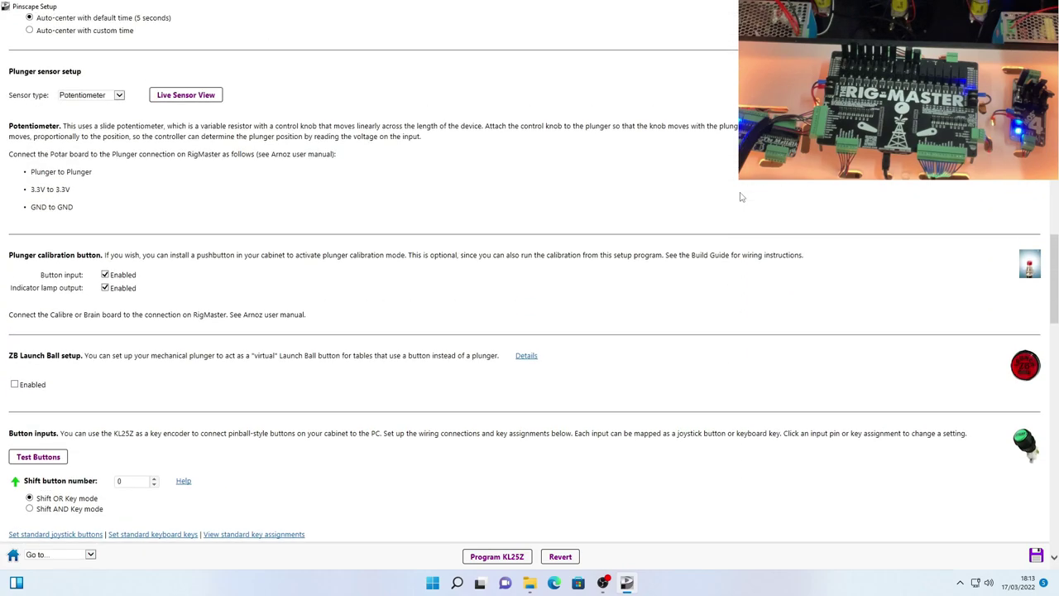
click(172, 97)
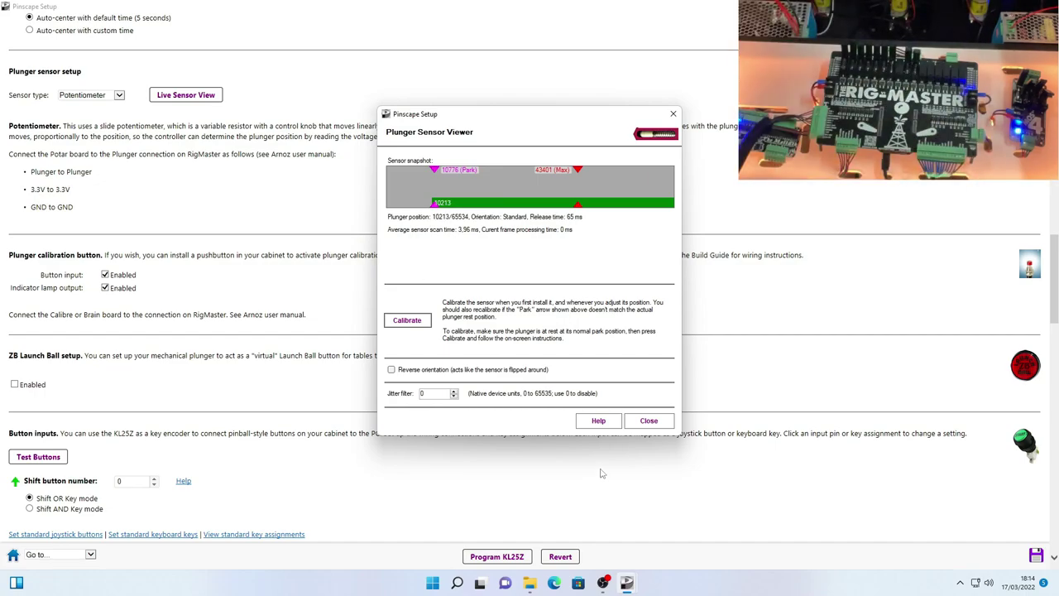
click(648, 423)
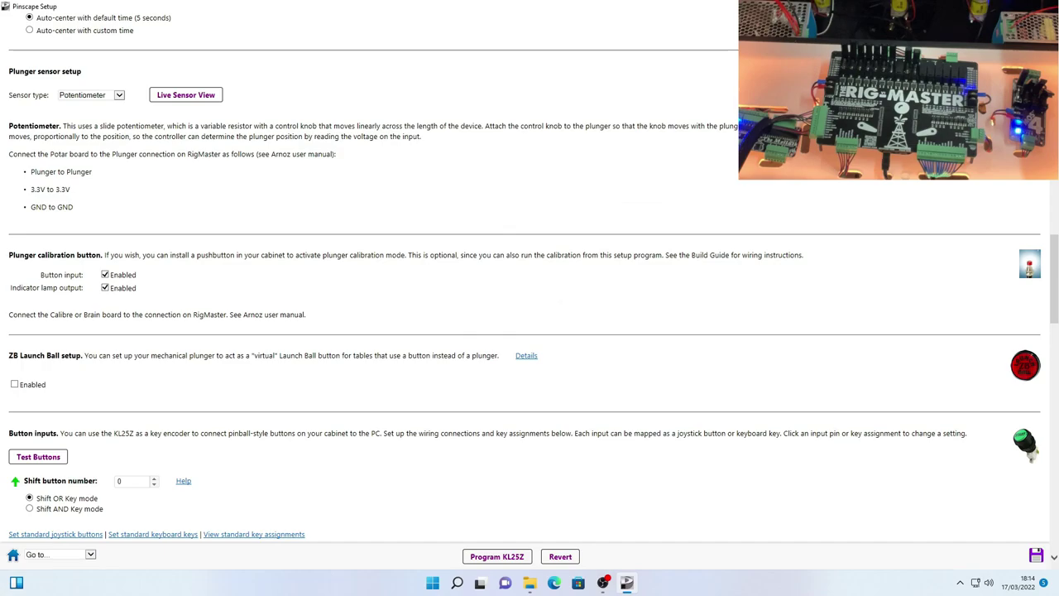
- Close the Pinscape setup program and the PinscapeConfigTool folder window
key(alt+F4)
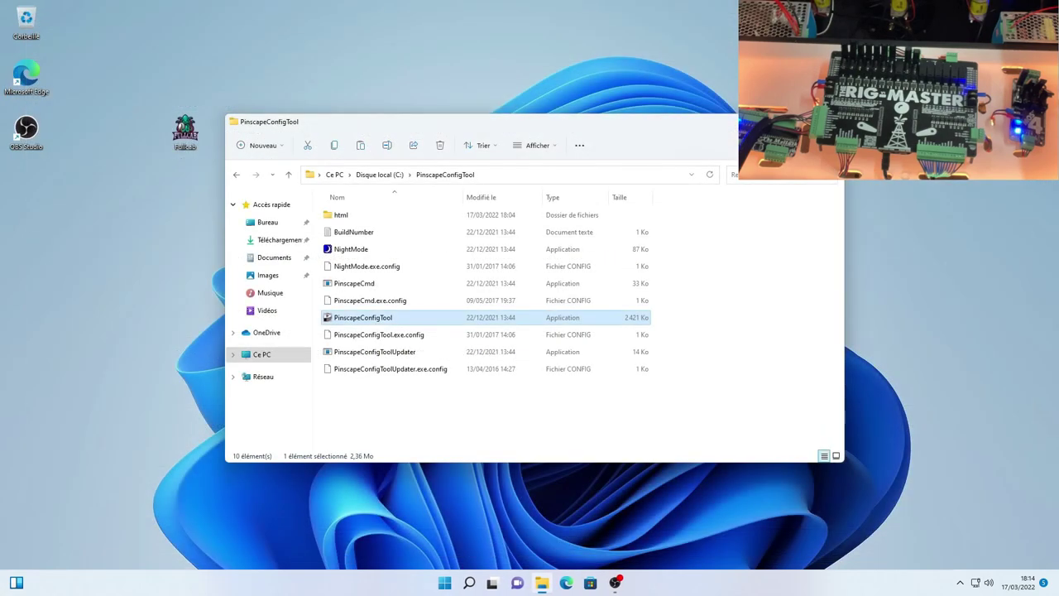
key(alt+F4)
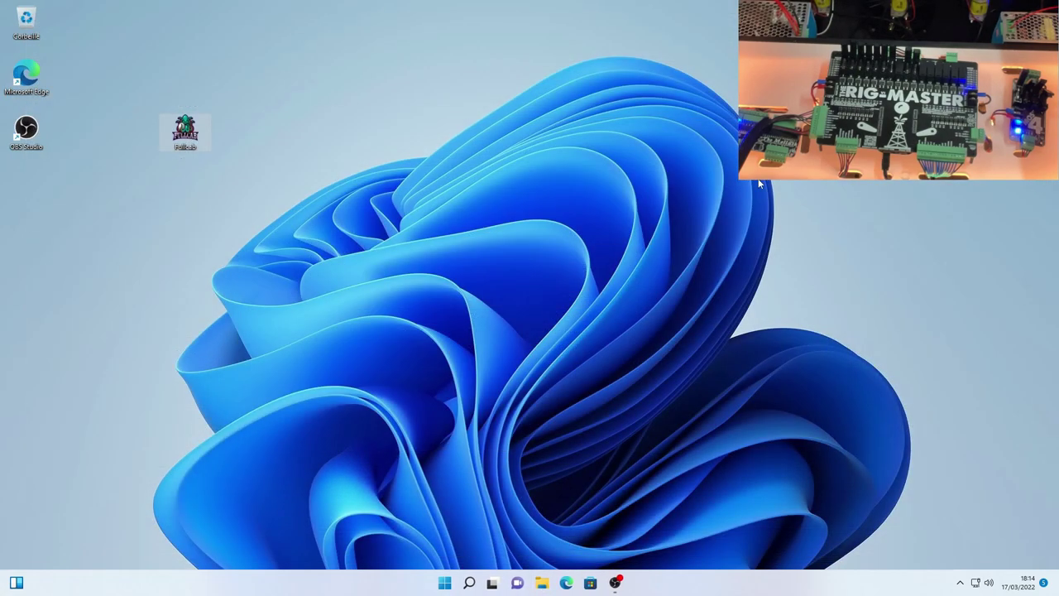
click(616, 581)
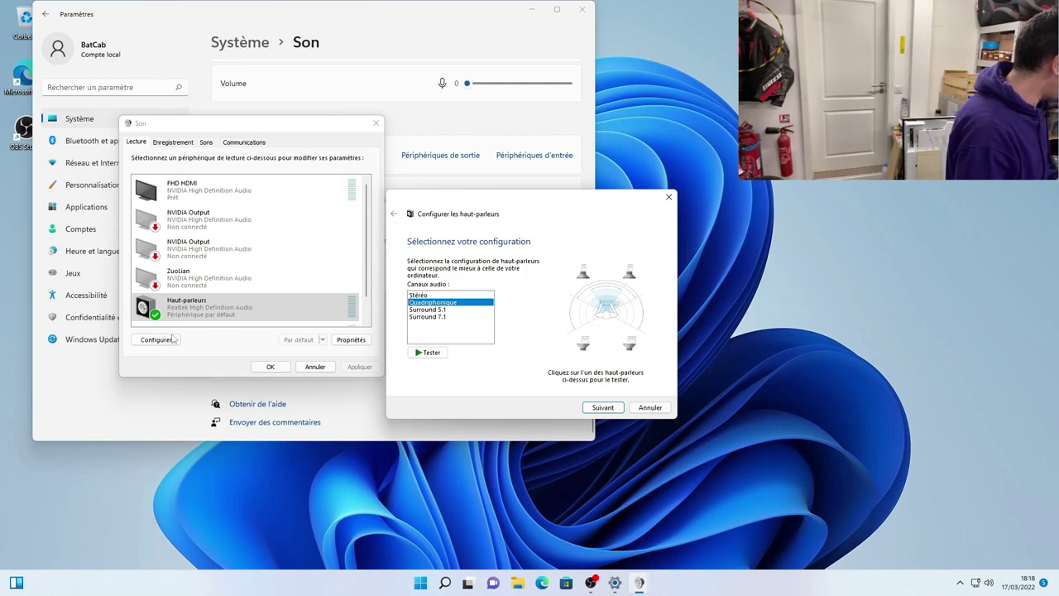
- Choose the Surround 7.1 configuration for the Realtek Haut-parleurs device and test its front right and front left speakers
click(423, 317)
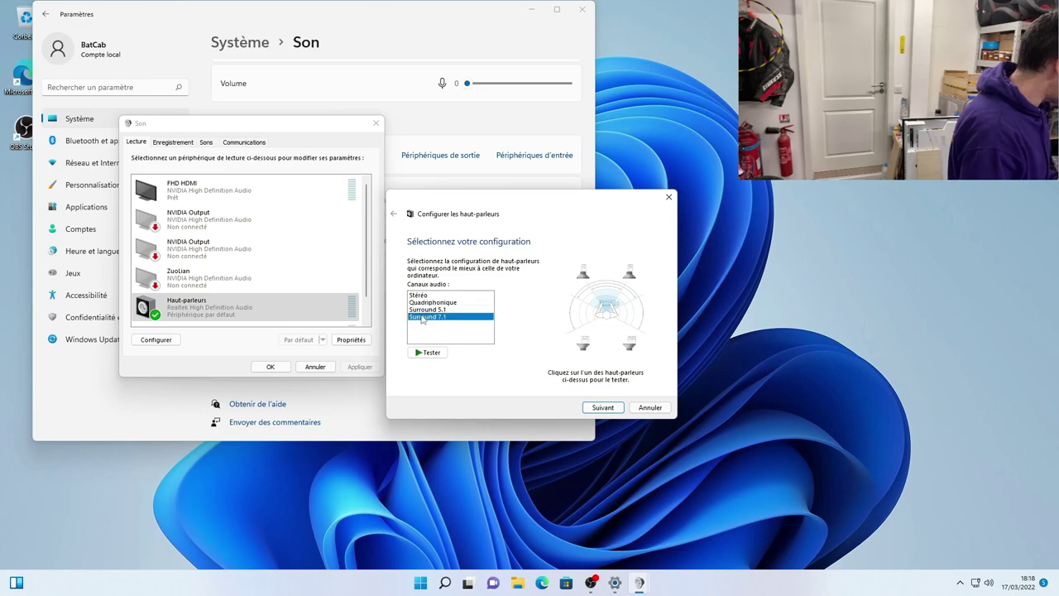
click(631, 281)
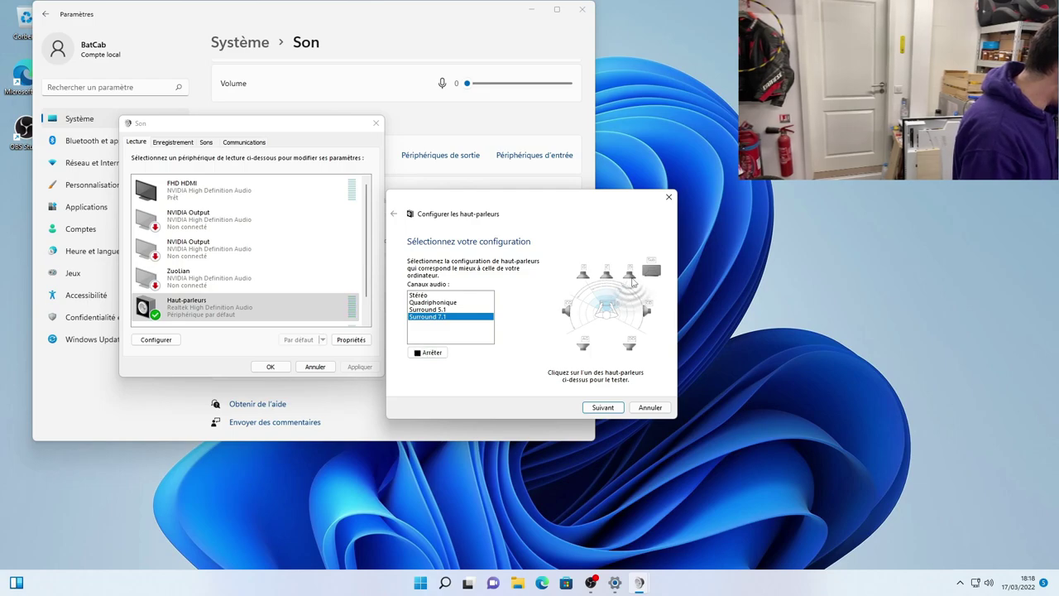
click(583, 279)
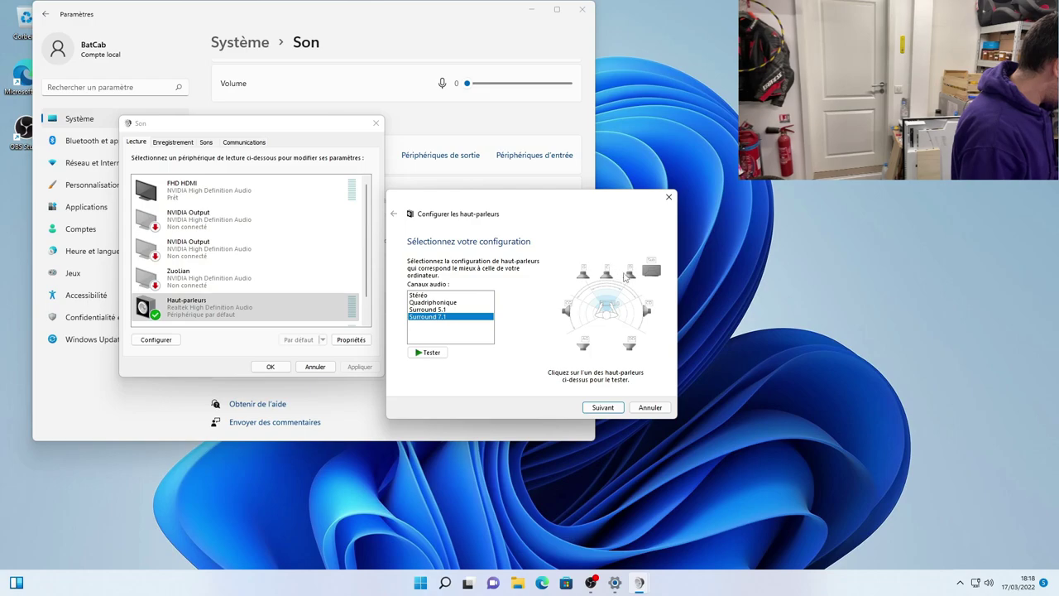
click(626, 276)
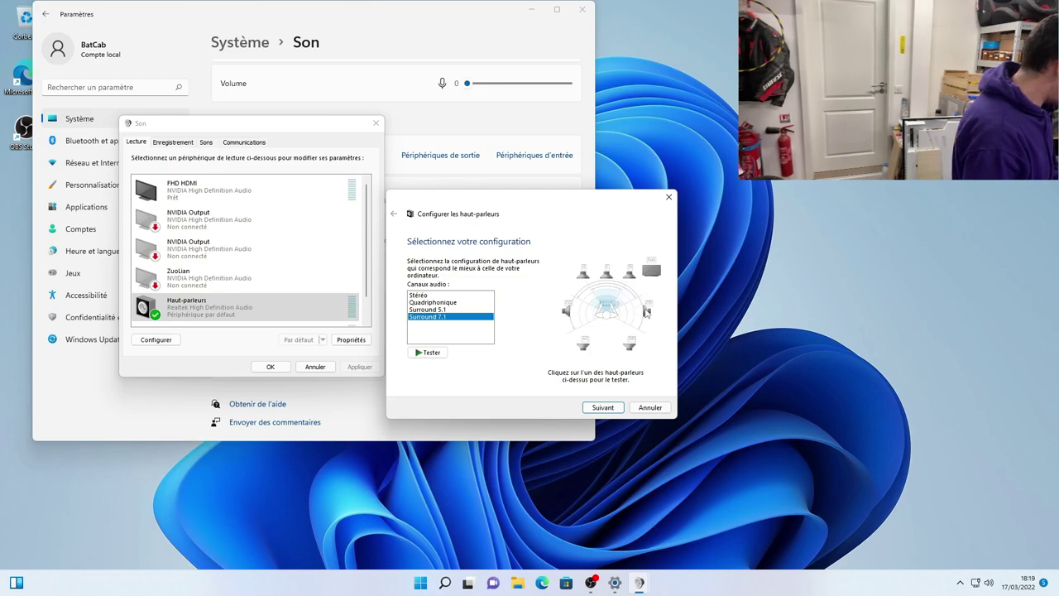
- Test the right and left side speakers of the Surround 7.1 layout
click(646, 312)
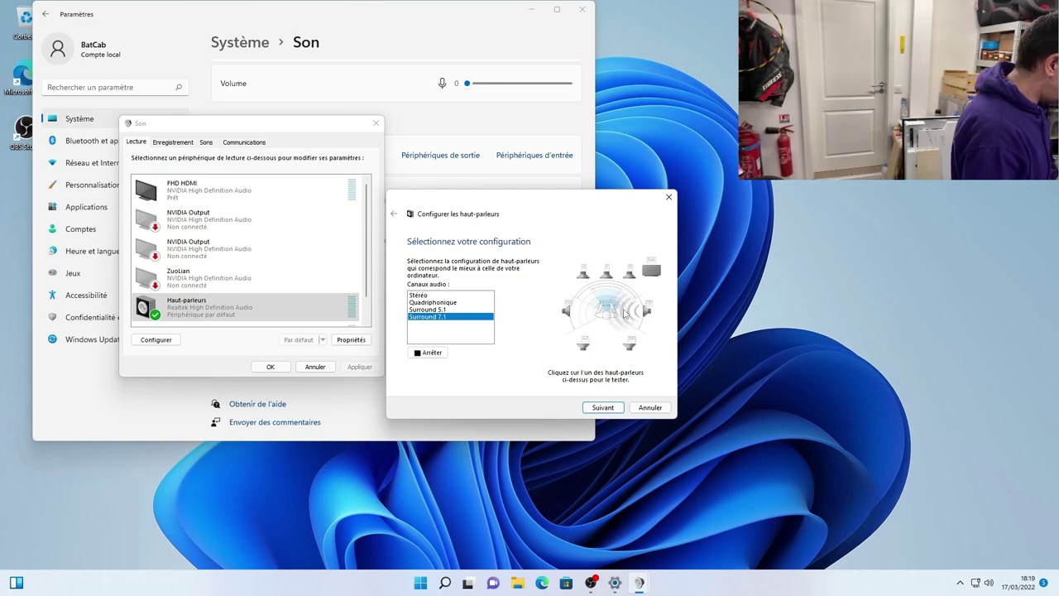
click(571, 311)
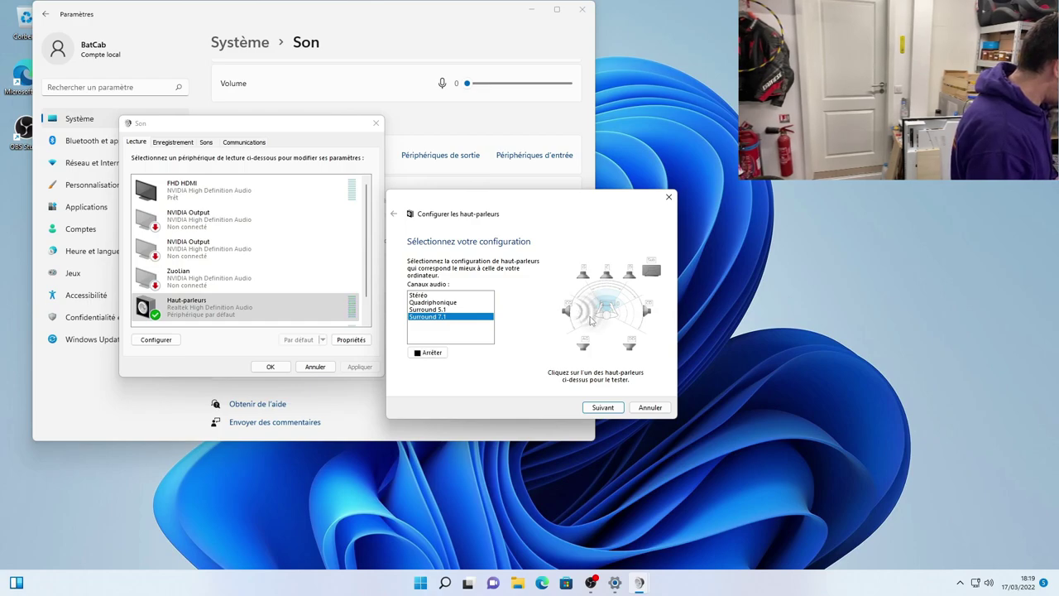
click(571, 317)
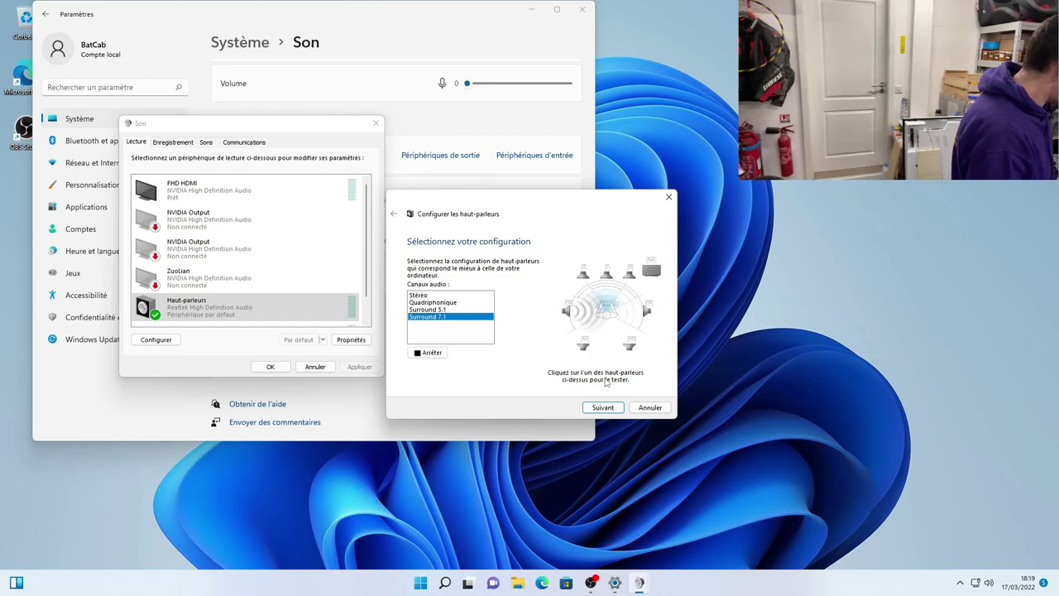
- Test the two rear speakers of the Surround 7.1 layout and retest its right and left side speakers
click(633, 348)
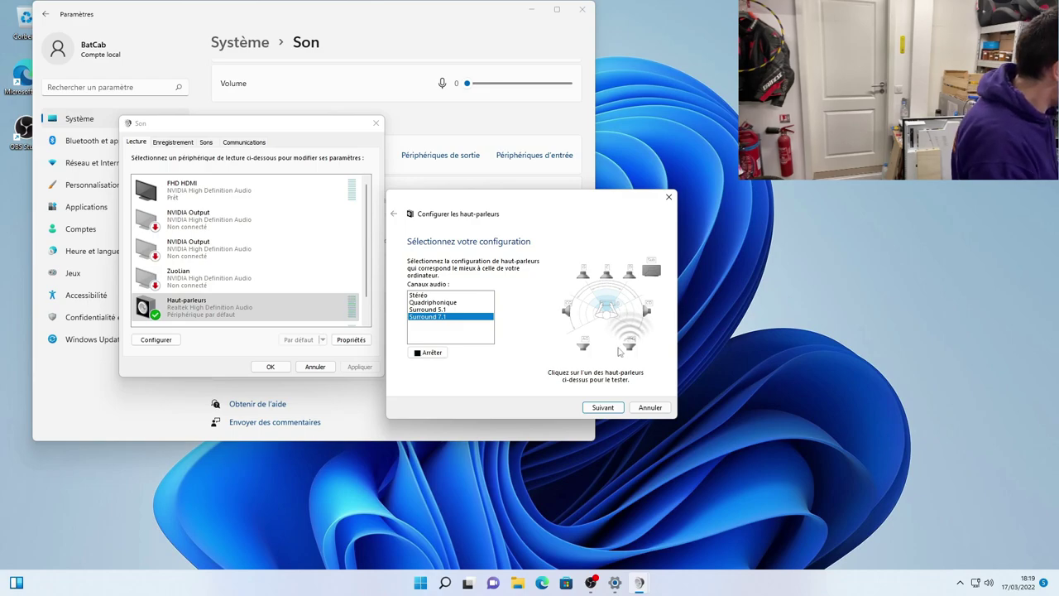
click(586, 348)
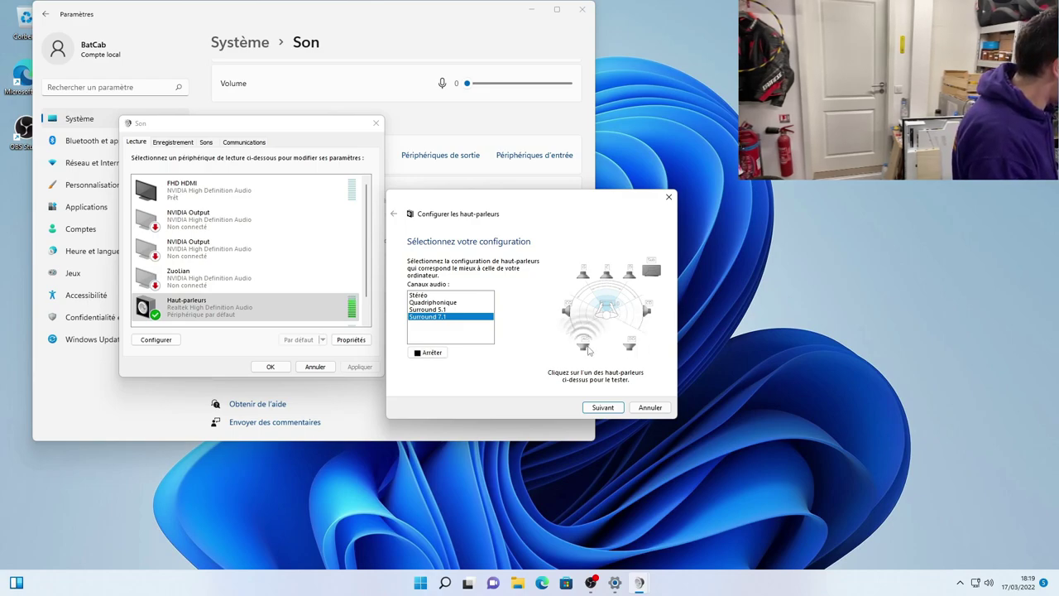
click(630, 349)
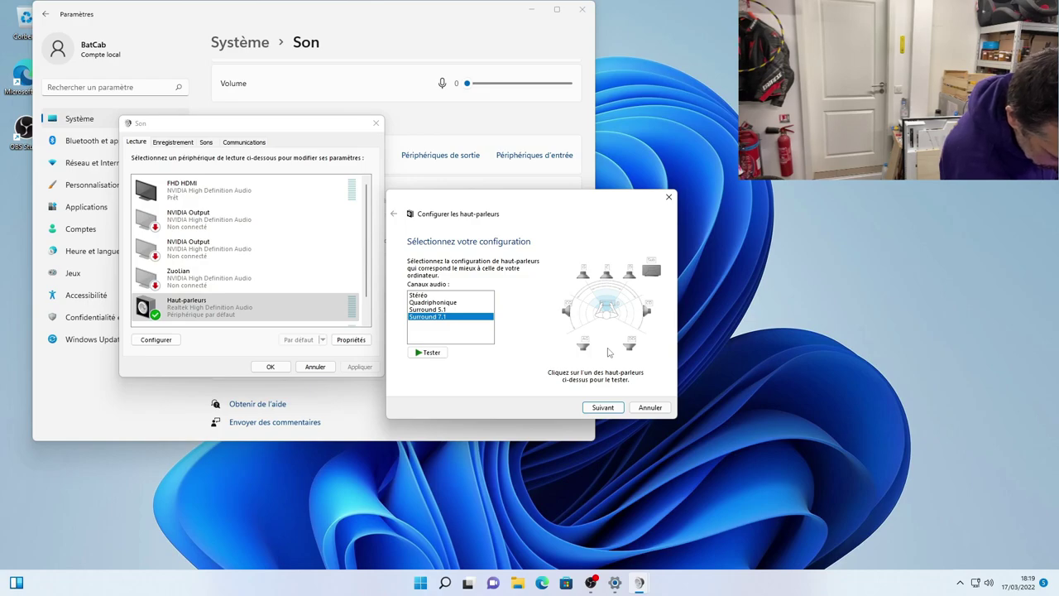
click(645, 312)
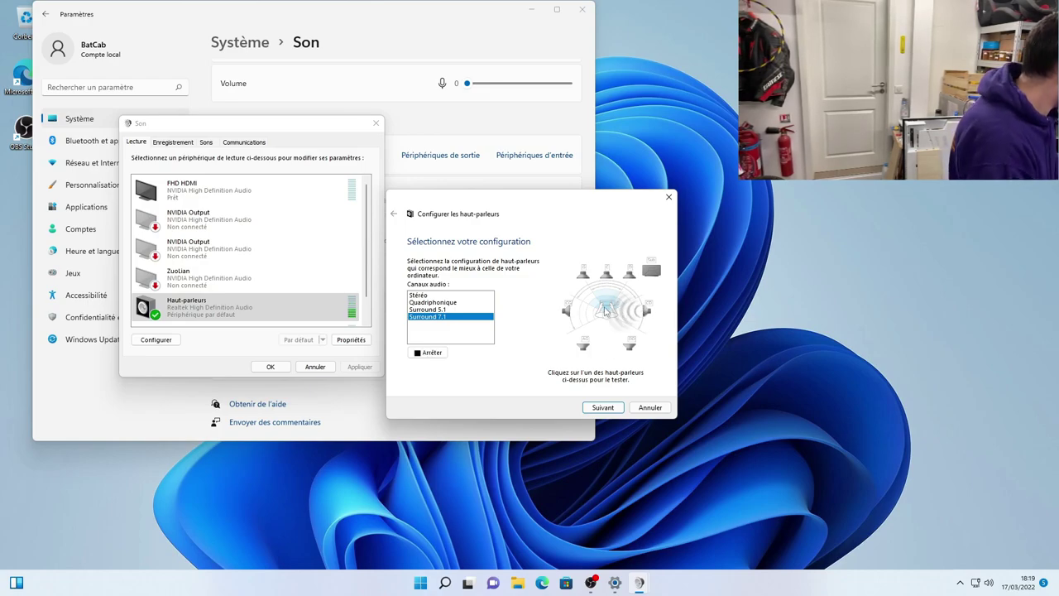
click(565, 311)
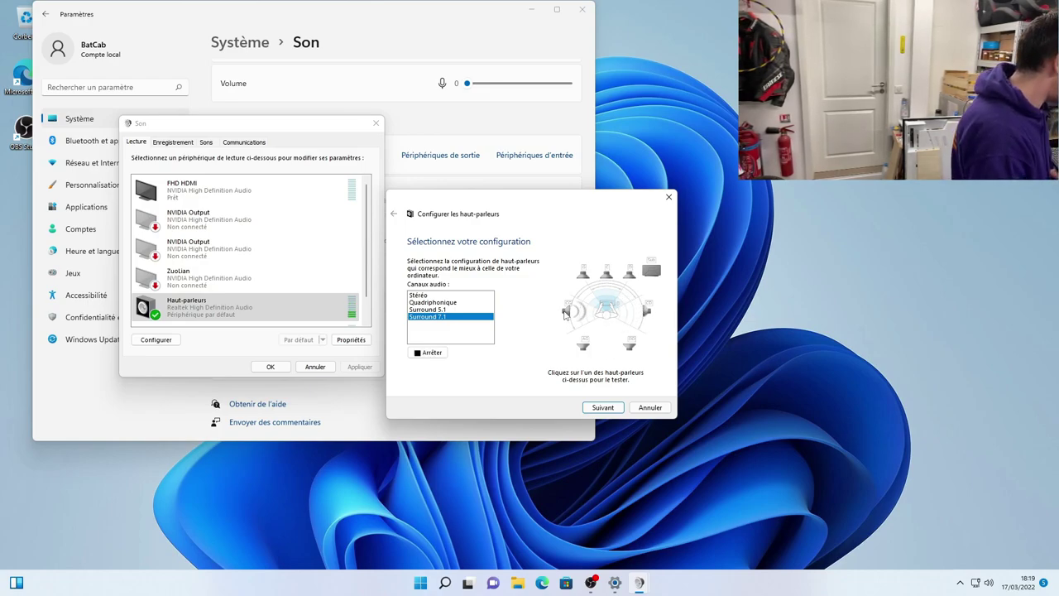
- Retest the rear left and rear right speakers of the Surround 7.1 layout
click(586, 353)
click(629, 346)
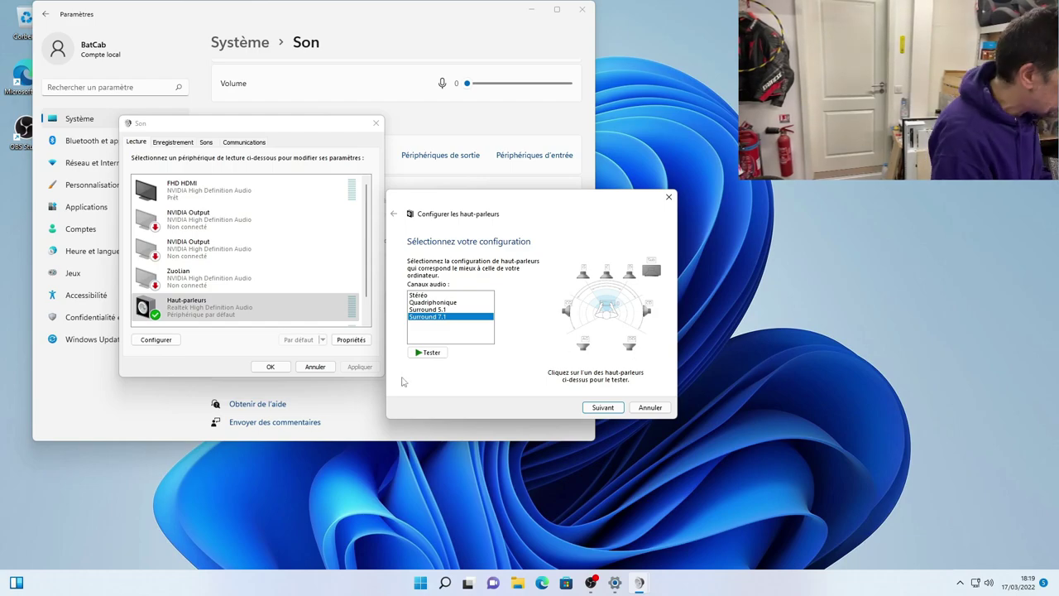
- Exclude the optional Centré and Caisson de basse speakers from the Surround 7.1 configuration
click(602, 407)
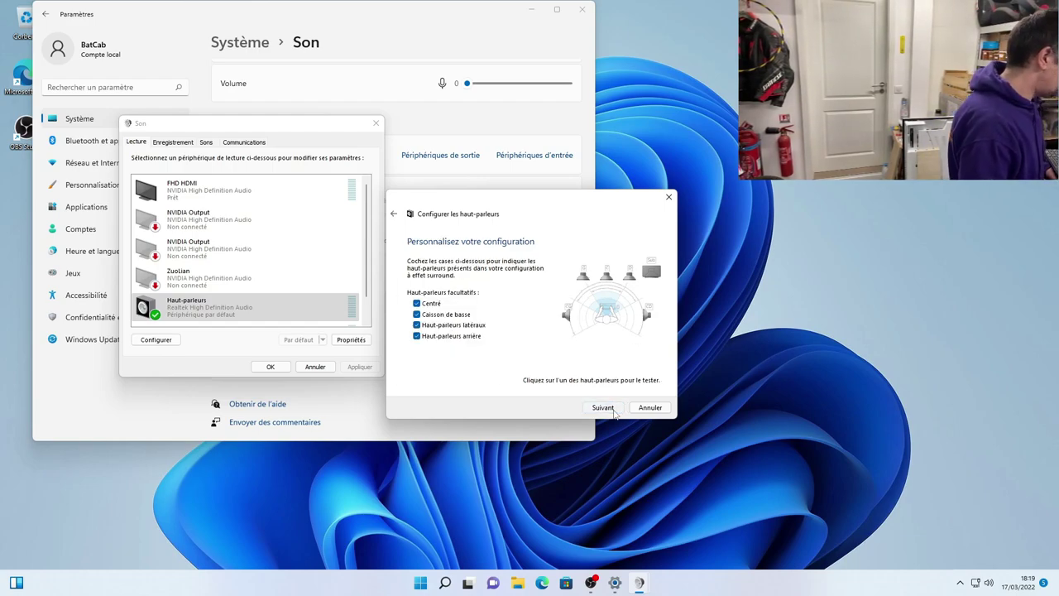
click(431, 303)
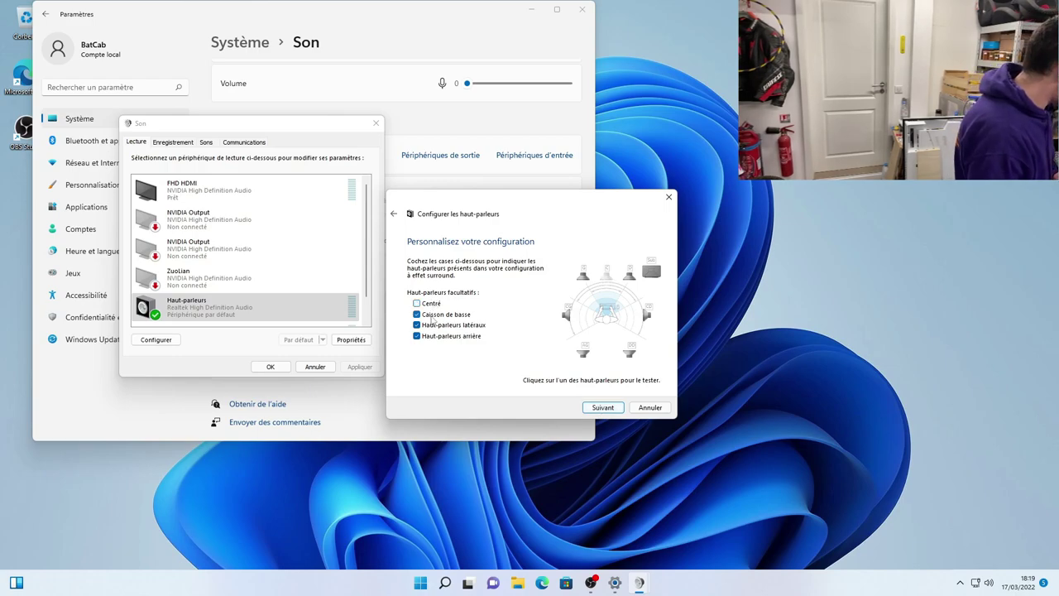
click(417, 314)
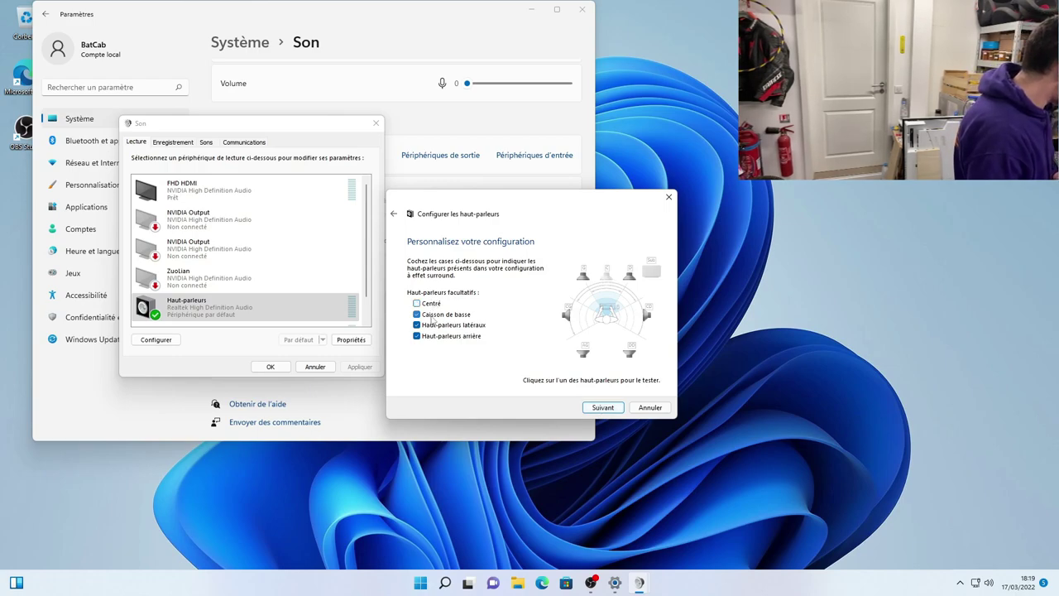
- Finish the speaker setup with the front and surround speakers kept as full-range, and confirm the Son dialog
click(602, 408)
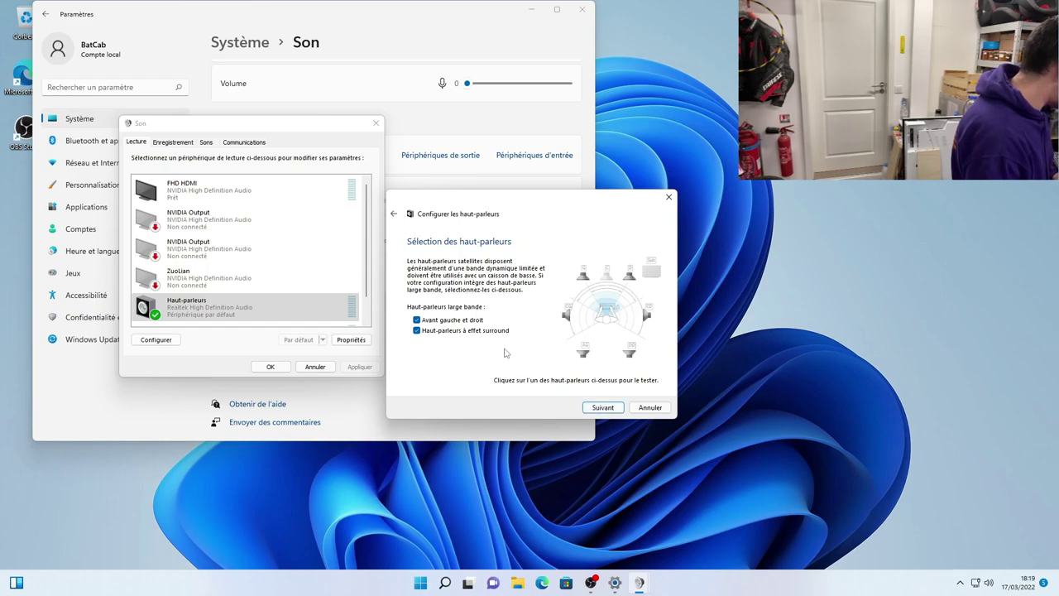
click(611, 409)
click(612, 411)
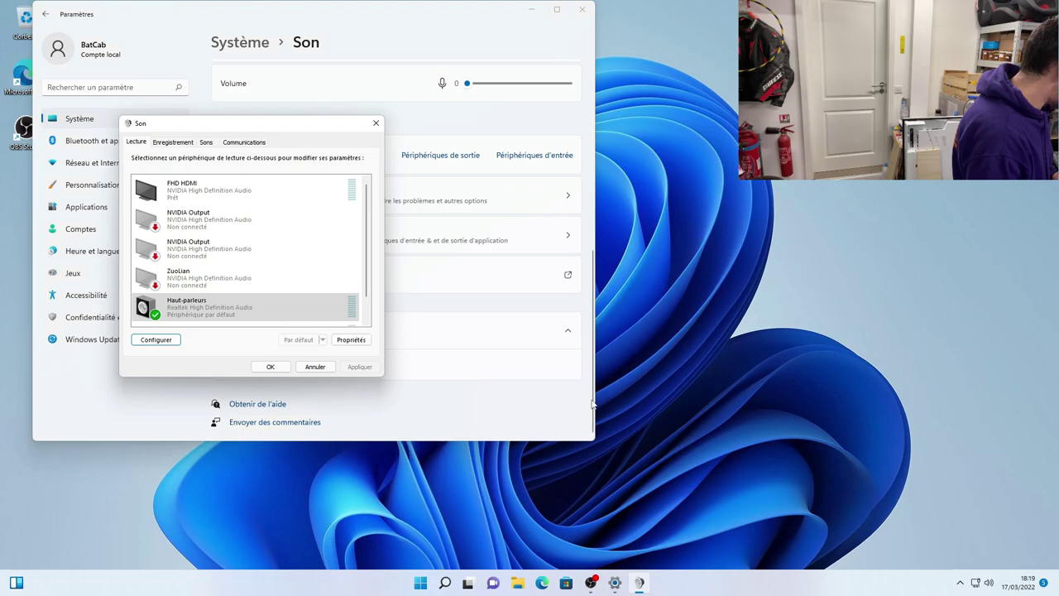
click(263, 369)
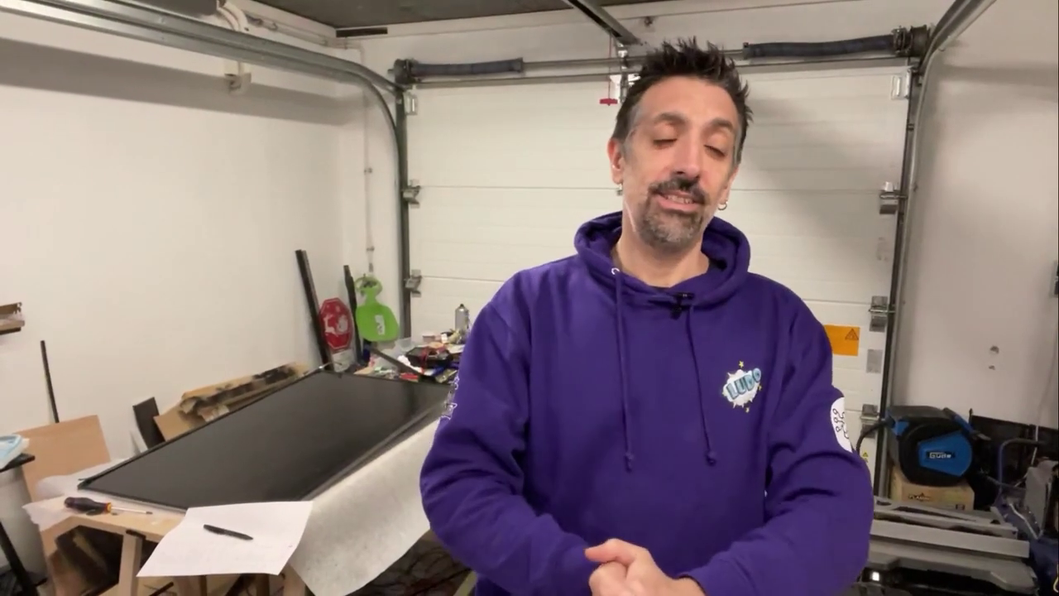